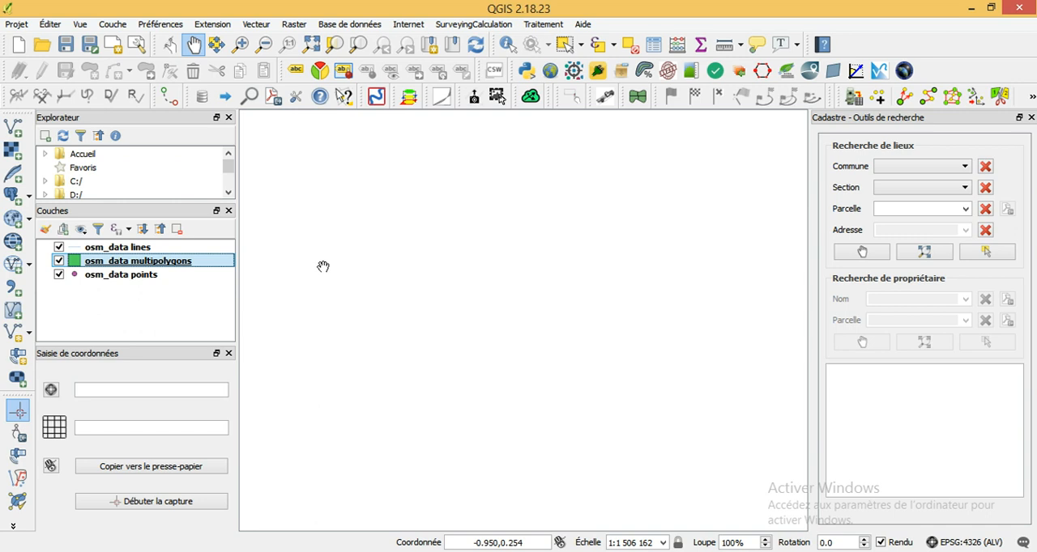
- Open the OpenStreetMap data download tool and choose a manually defined extent
left_click(256, 24)
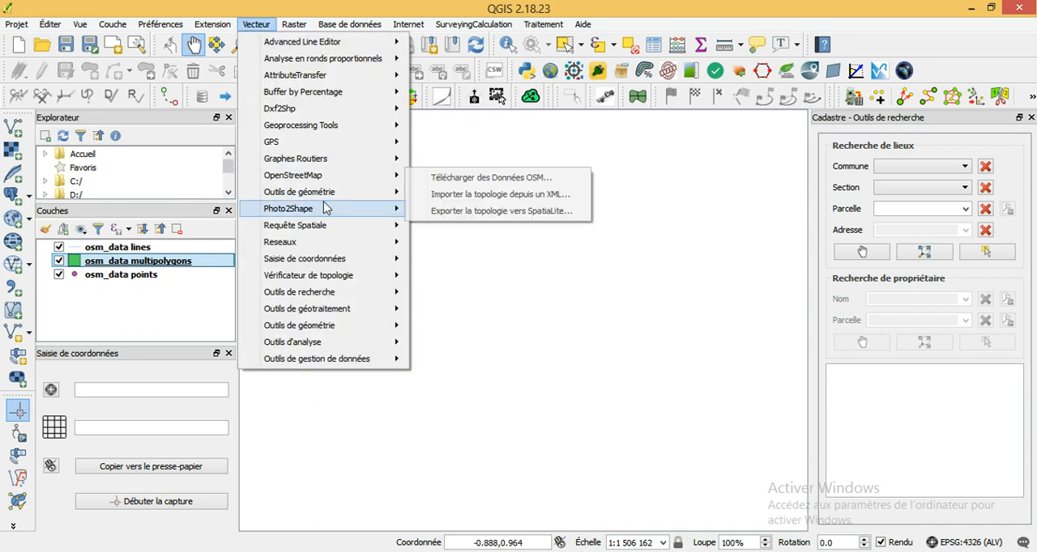
left_click(448, 181)
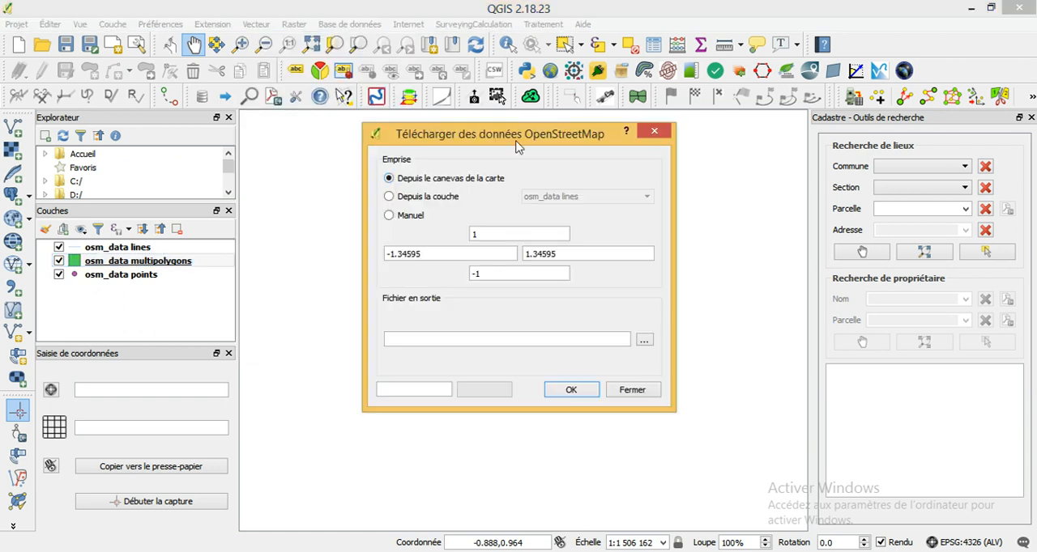
left_click_drag(512, 144, 263, 144)
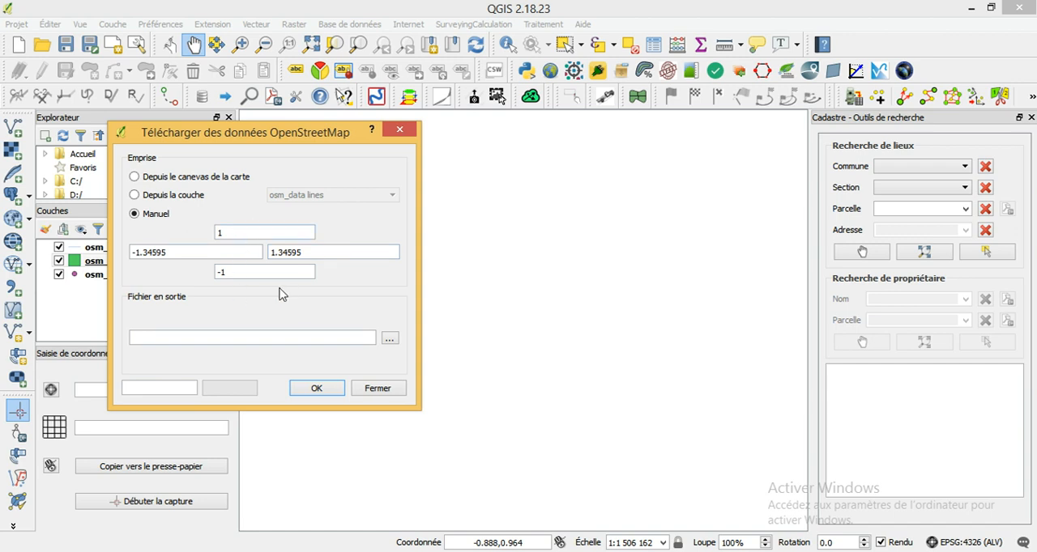
- Switch to Google Earth, find Yaoundé and check in the 3D view options that latitude and longitude display in decimal degrees
key("alt+Tab")
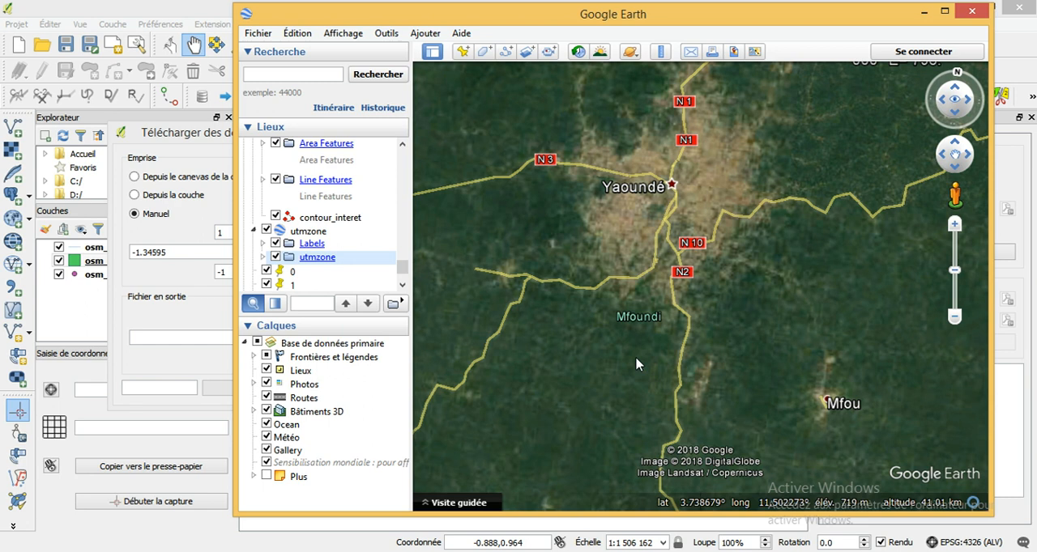
left_click_drag(707, 245, 706, 321)
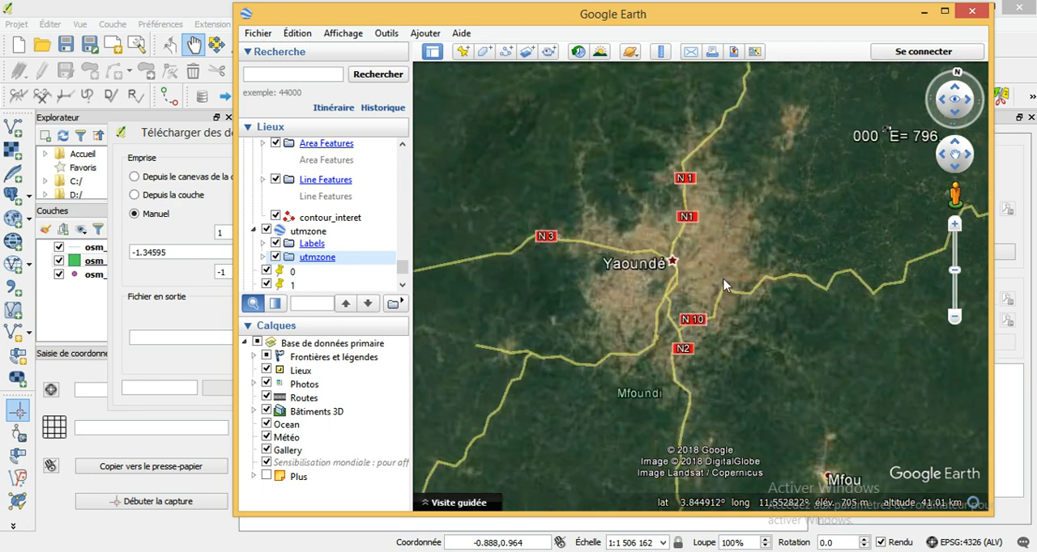
mouse_move(741, 281)
left_mouse_down()
mouse_move(752, 288)
mouse_move(744, 283)
left_mouse_up()
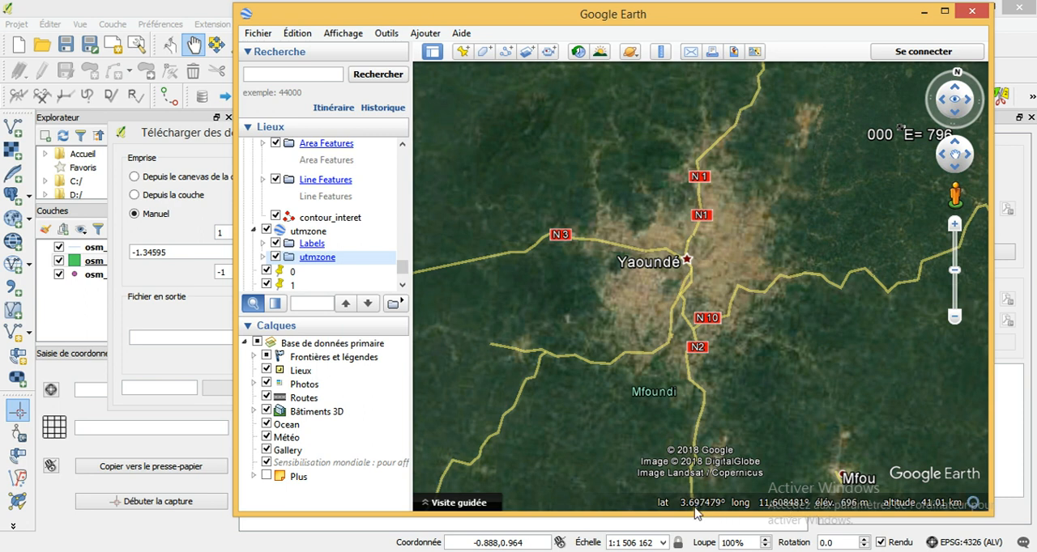
left_click(387, 41)
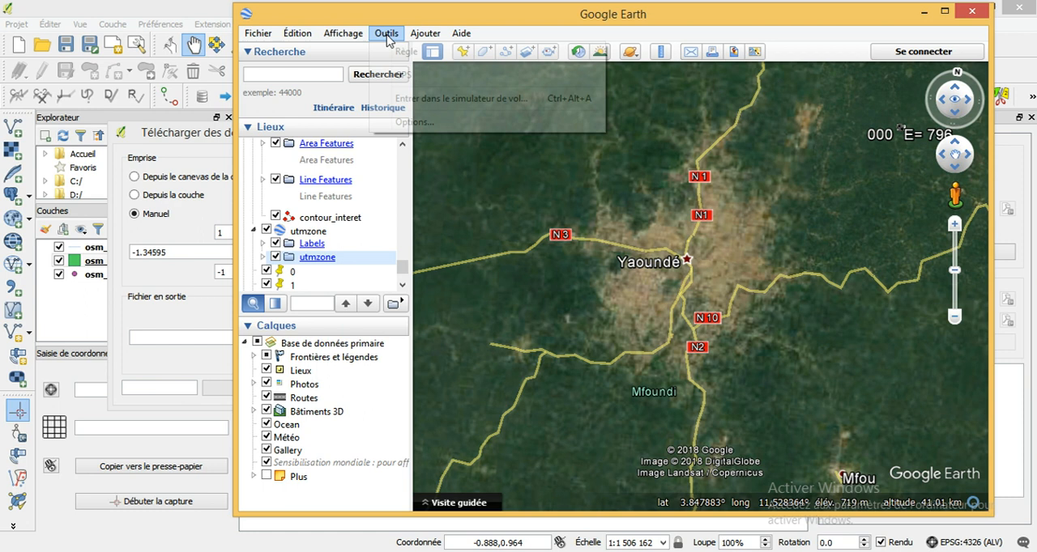
left_click(407, 129)
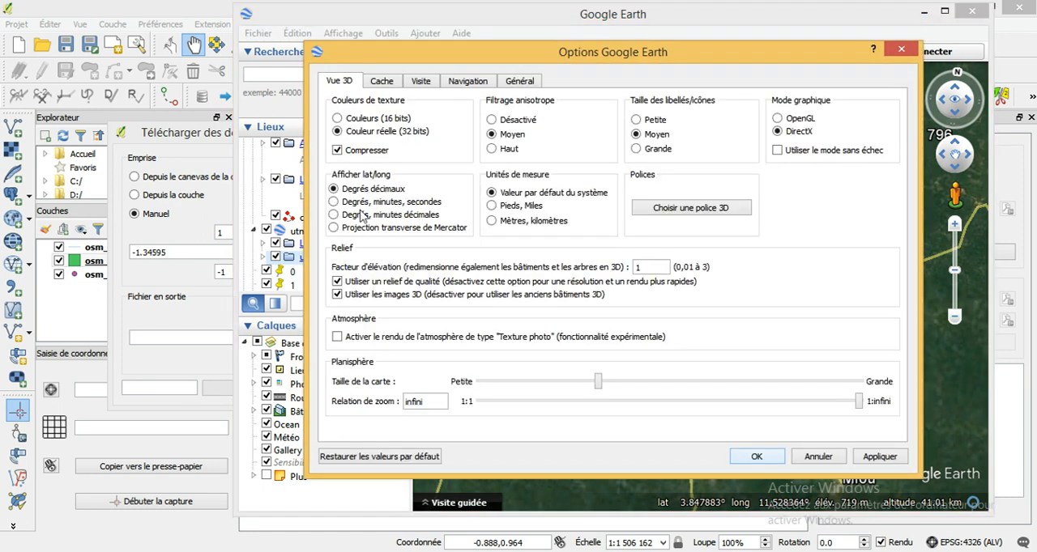
left_click(336, 228)
left_click(761, 459)
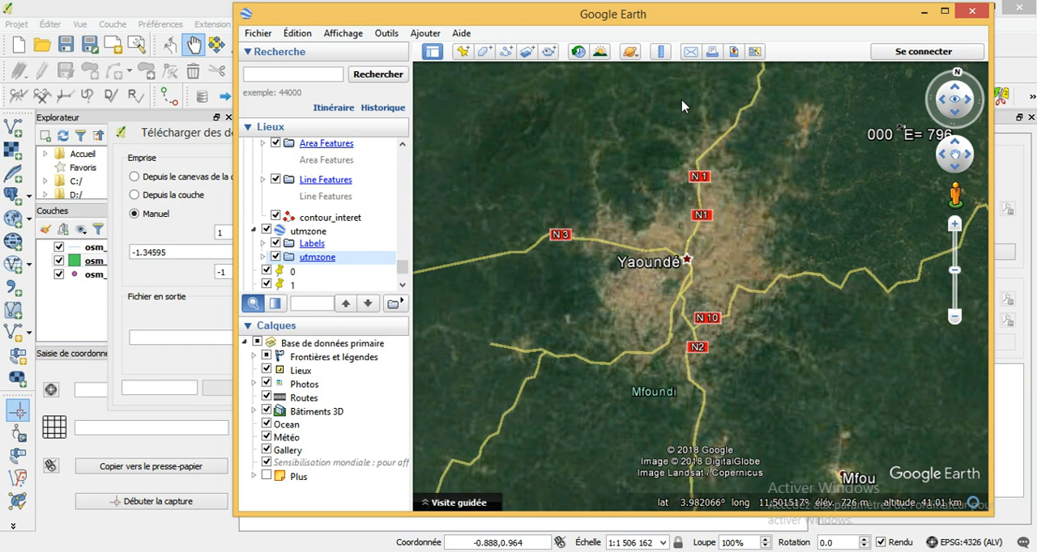
- Using coordinates read around Yaoundé in Google Earth, set the download extent's north limit to 3.9820 and south limit to 3.6997
left_click(211, 135)
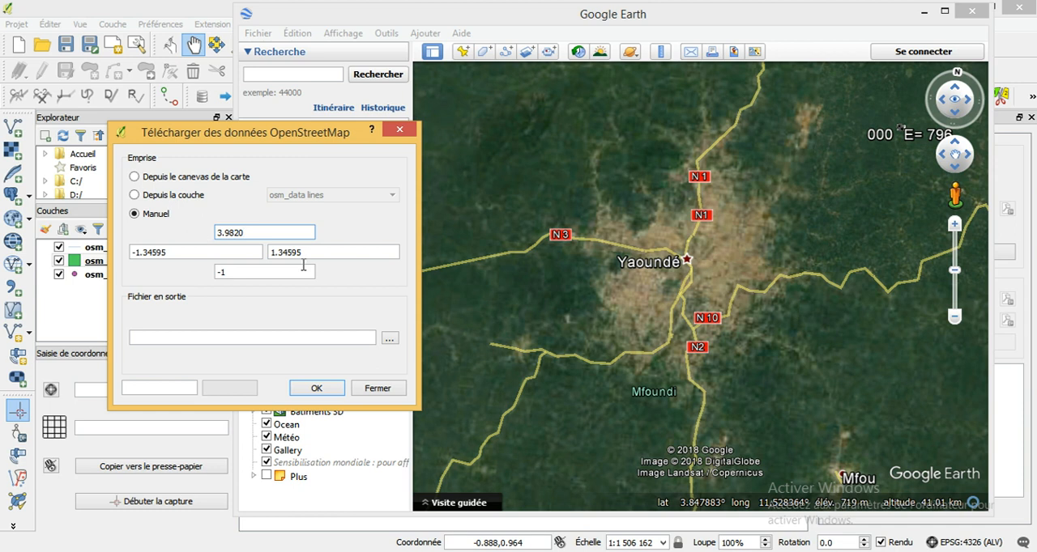
left_click(683, 476)
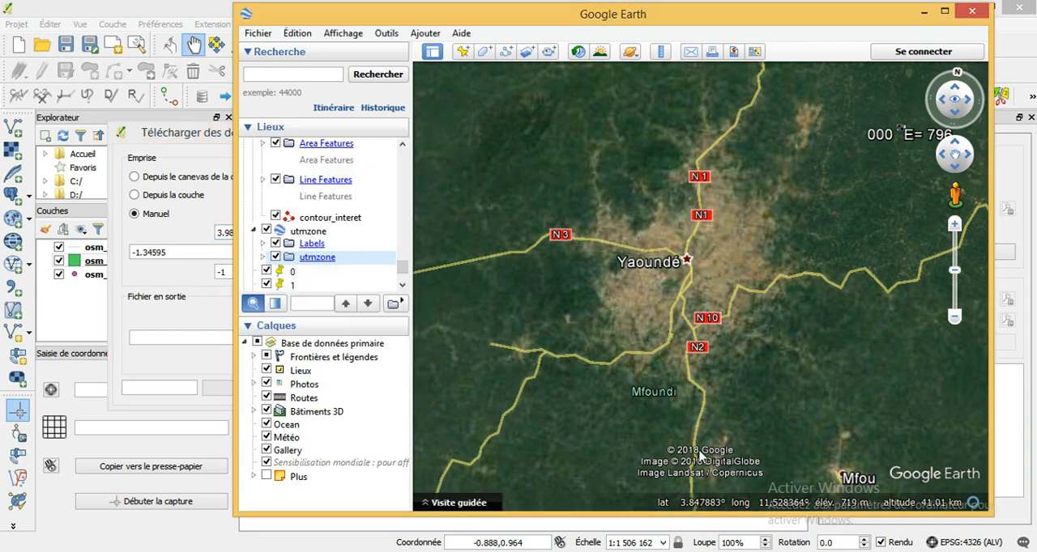
left_click_drag(689, 418, 684, 379)
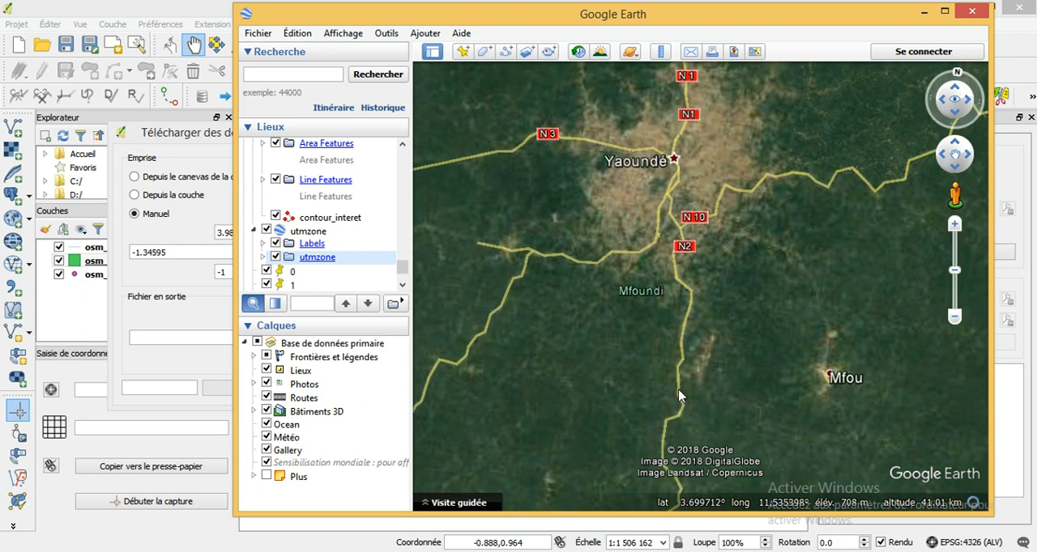
left_click(226, 316)
left_click_drag(233, 274, 203, 278)
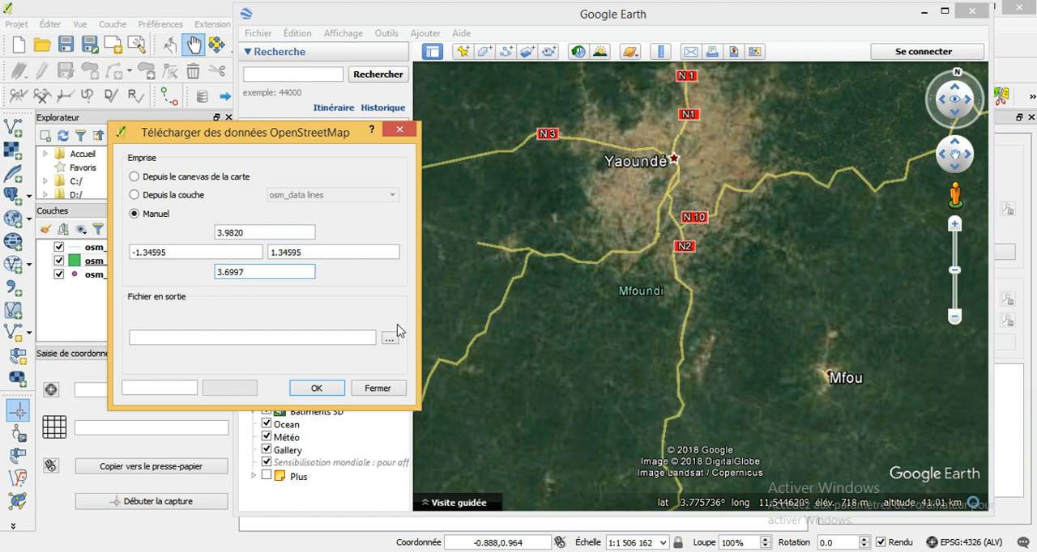
- Read the longitude west of Yaoundé in Google Earth and set the download extent's west limit to 11.4086
left_click(649, 27)
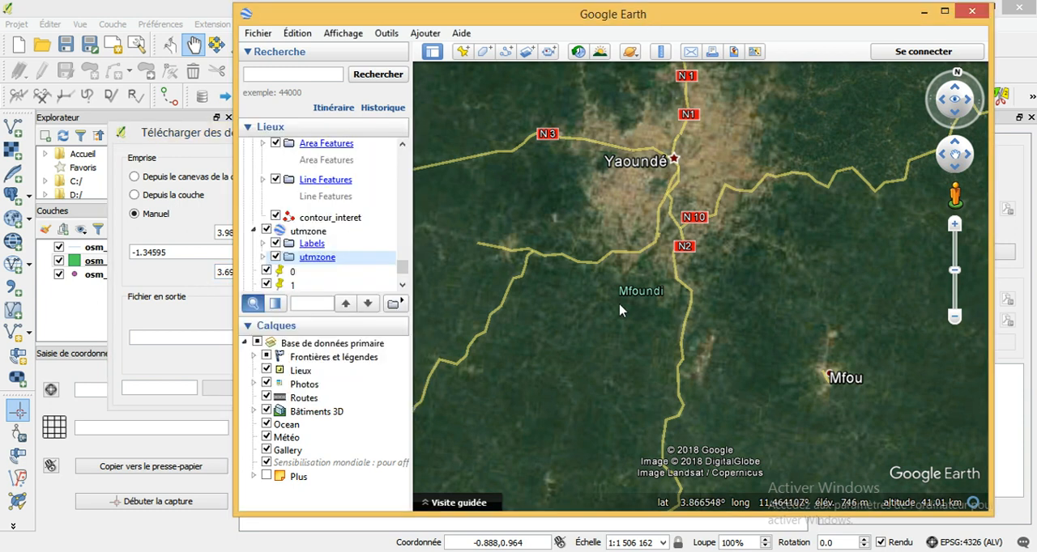
left_click_drag(597, 268, 602, 340)
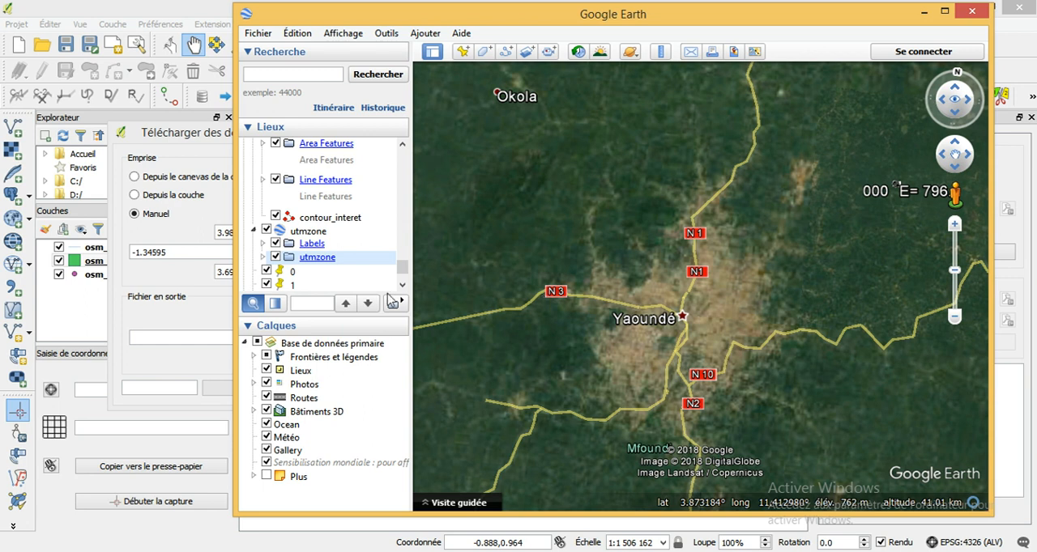
left_click(198, 294)
left_click_drag(185, 255, 115, 266)
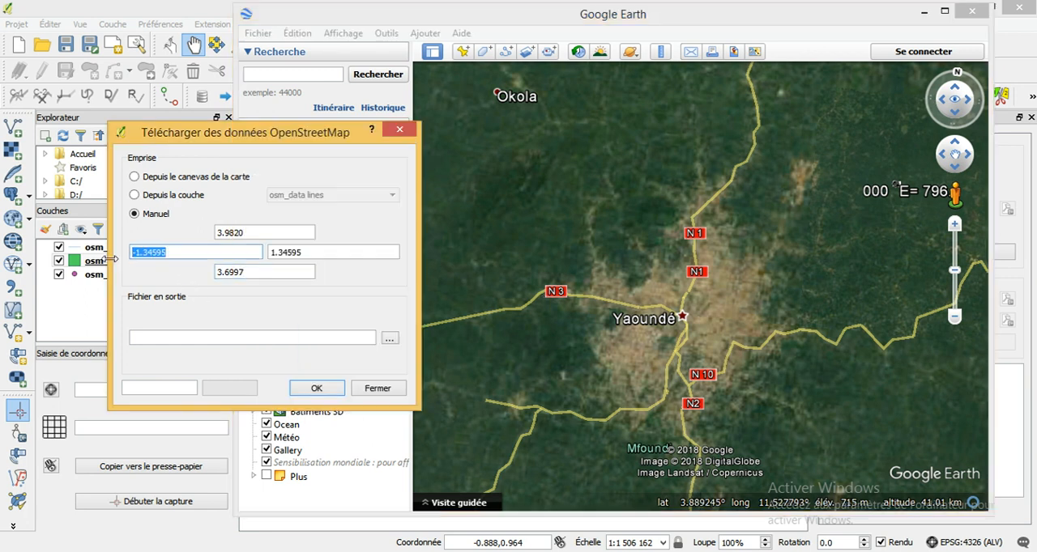
type("11")
left_click(376, 17)
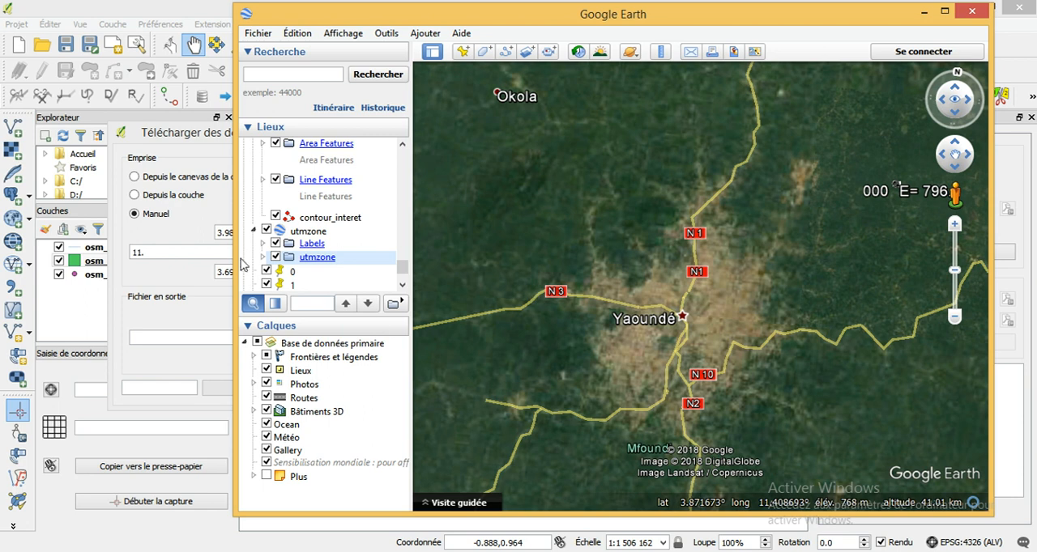
left_click(173, 256)
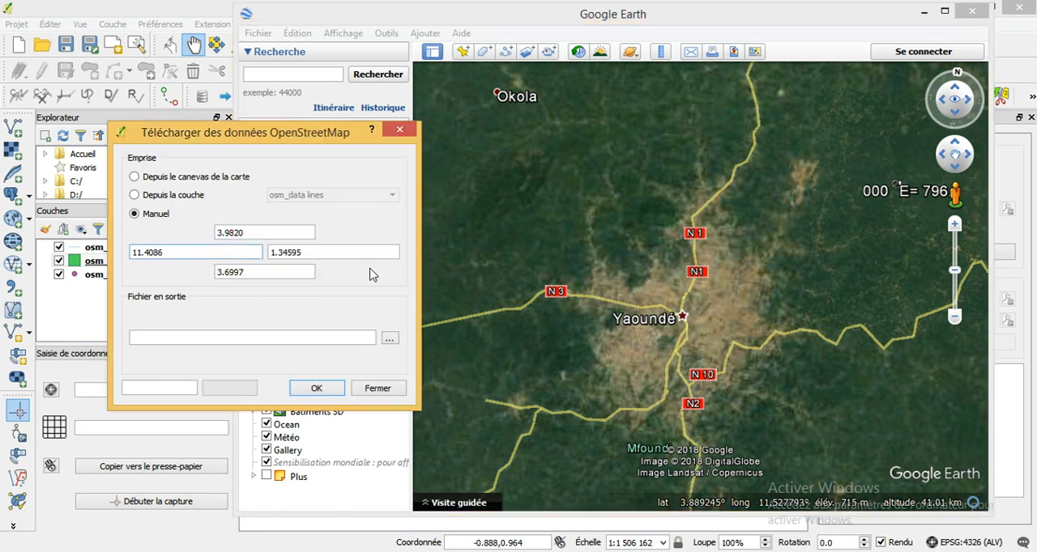
- Read the longitude east of Yaoundé in Google Earth and set the download extent's east limit to 11.6330
left_click(341, 255)
left_click_drag(280, 254, 266, 253)
left_click(811, 266)
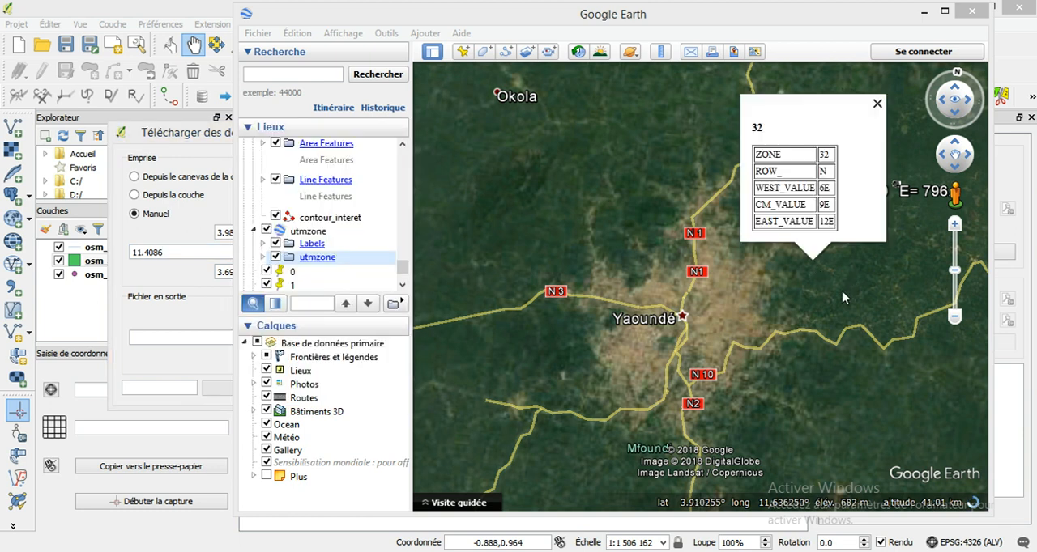
left_click(877, 103)
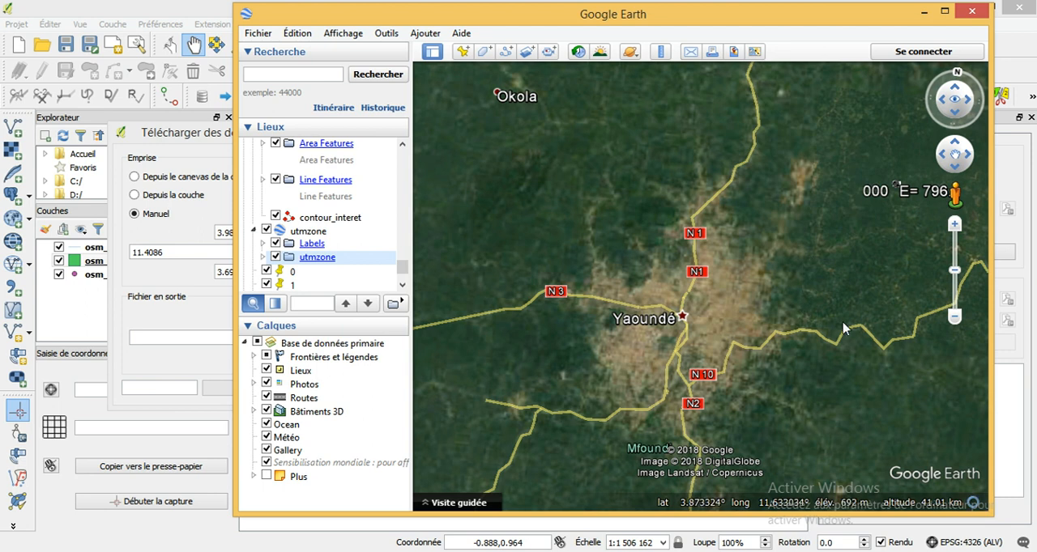
left_click(234, 318)
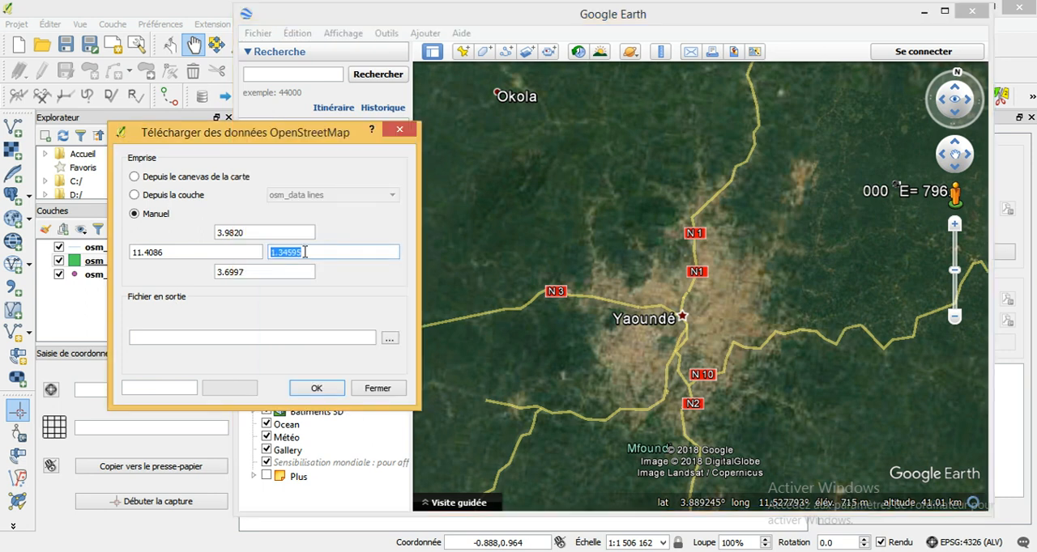
type("11.6330")
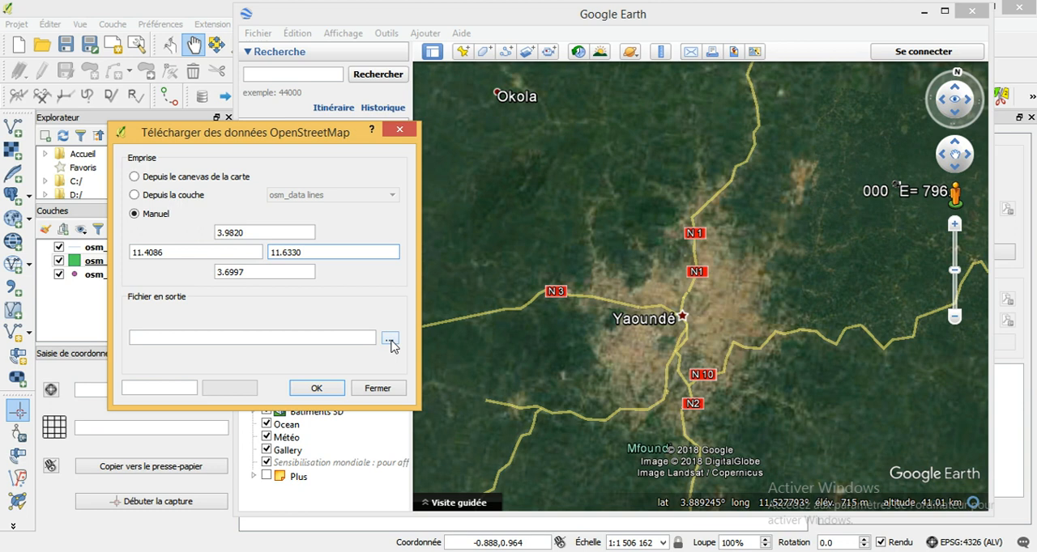
- Set the download's output file to osm.osm in the Exercice 2 folder, and close the dialog without starting the download
left_click(391, 340)
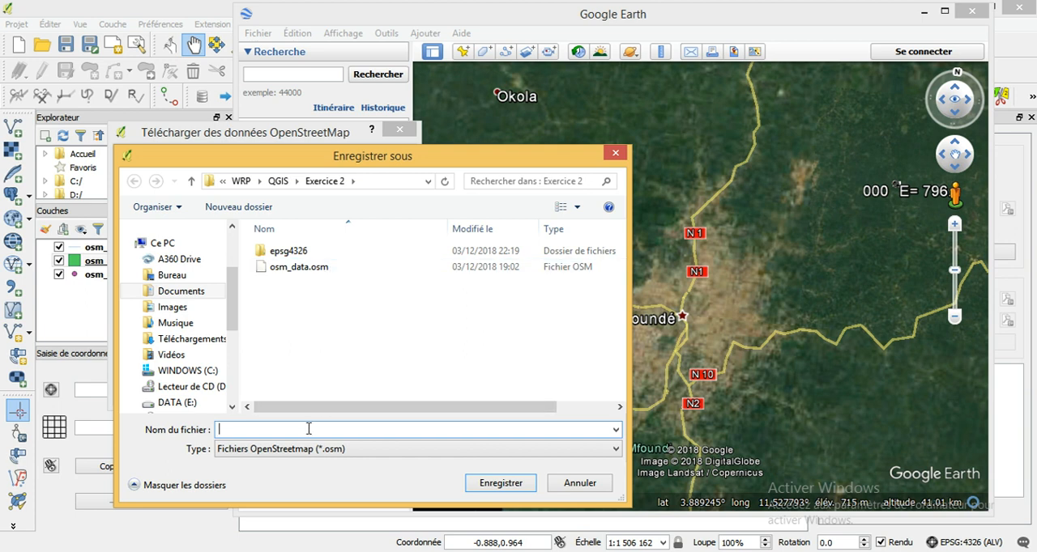
type("osm")
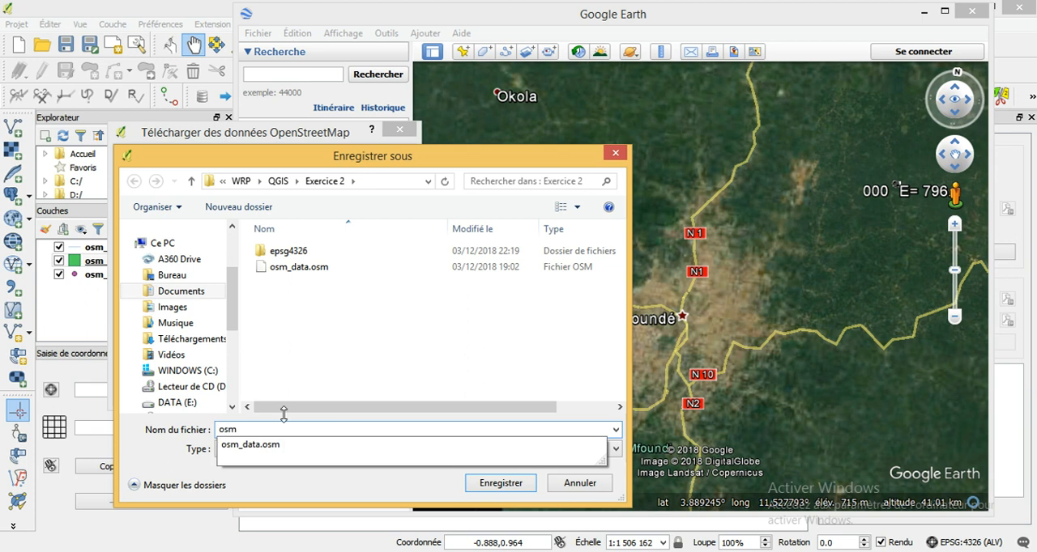
left_click(489, 484)
left_click(489, 486)
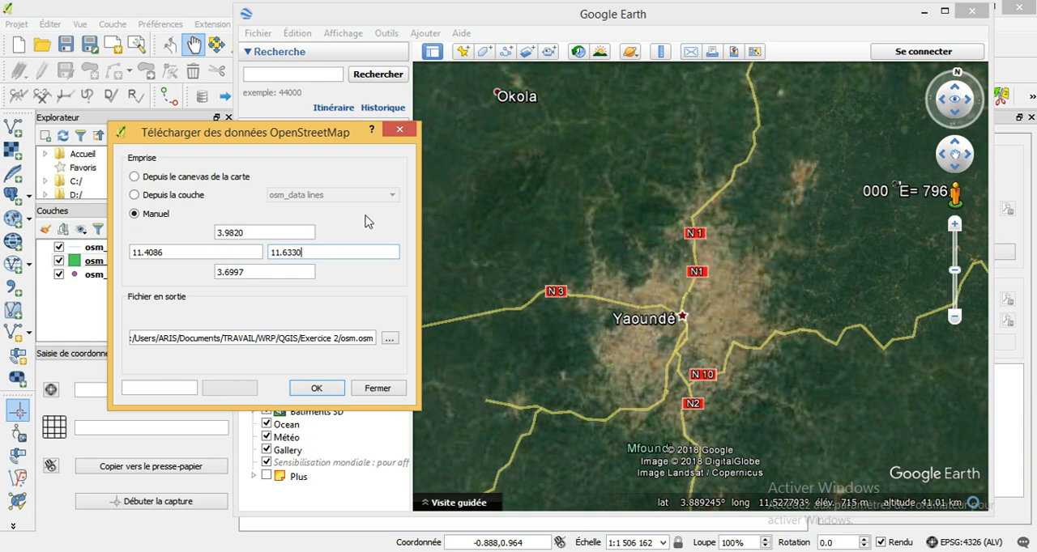
left_click(380, 389)
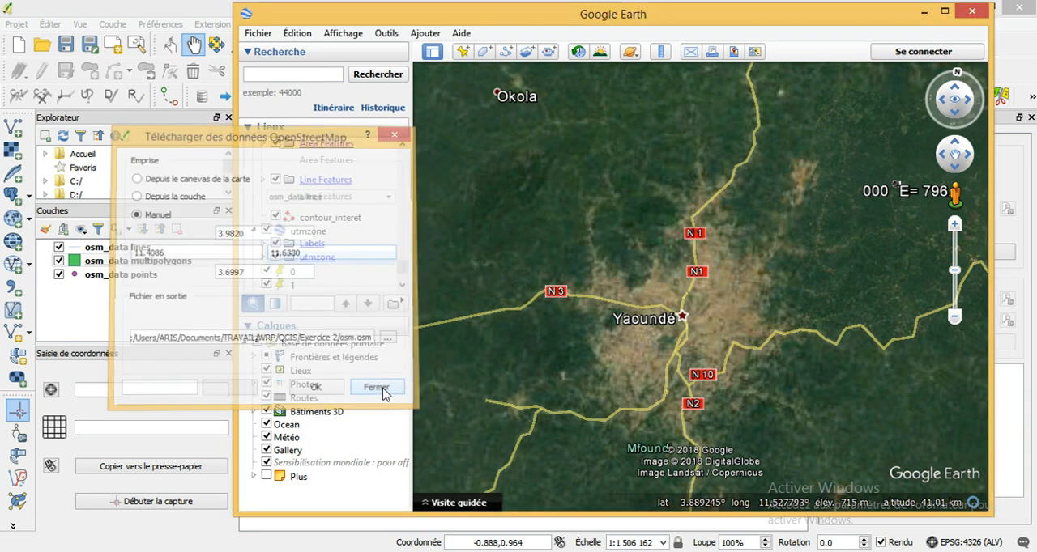
- Return to QGIS and remove the osm_data lines, multipolygons and points layers from the project
left_click(201, 10)
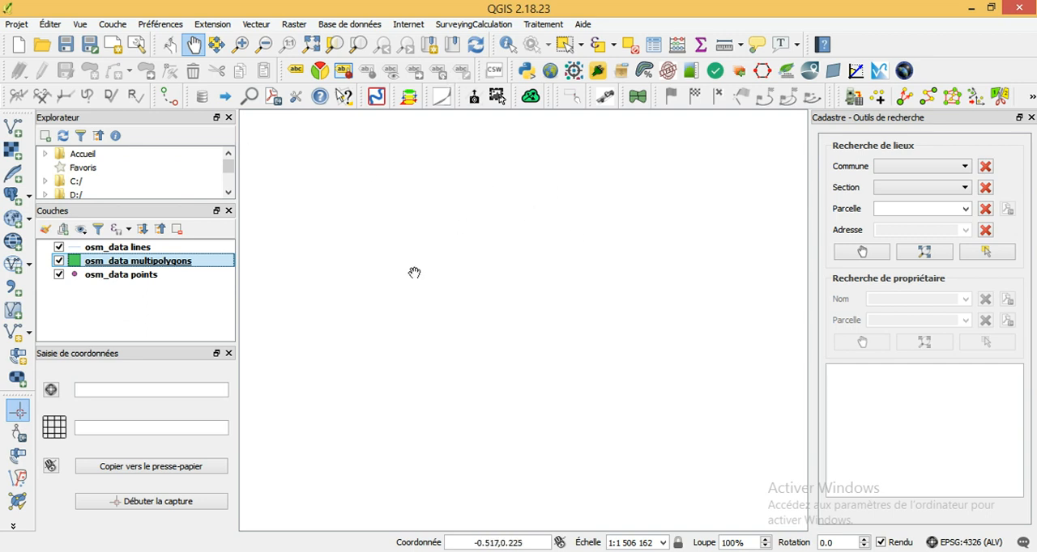
left_click_drag(128, 289, 102, 247)
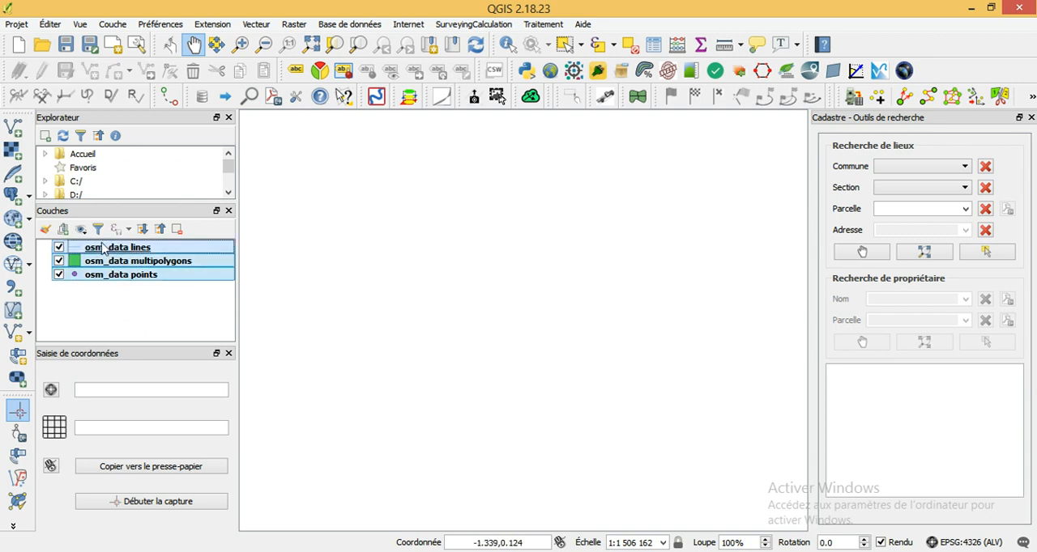
right_click(102, 247)
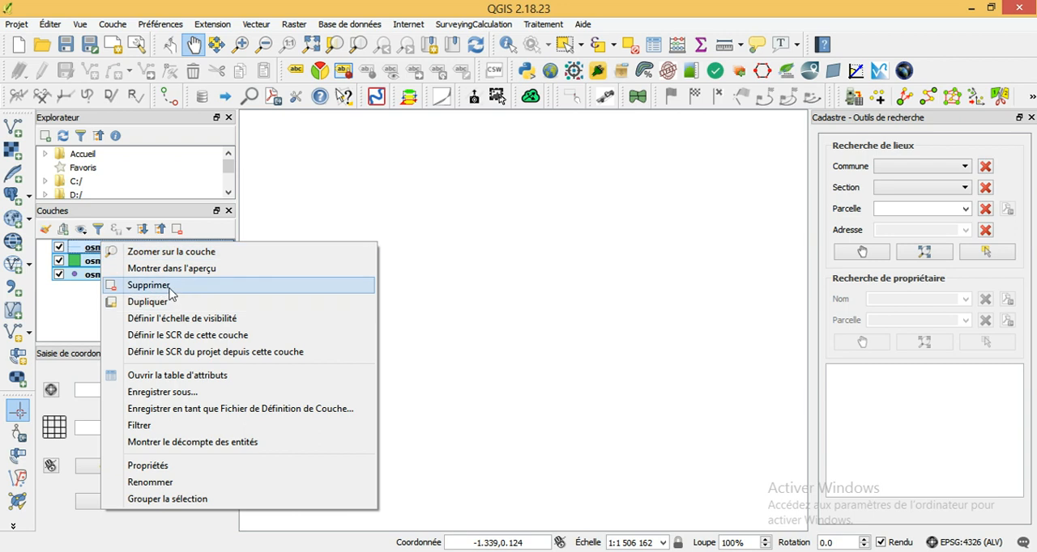
left_click(138, 285)
left_click(527, 301)
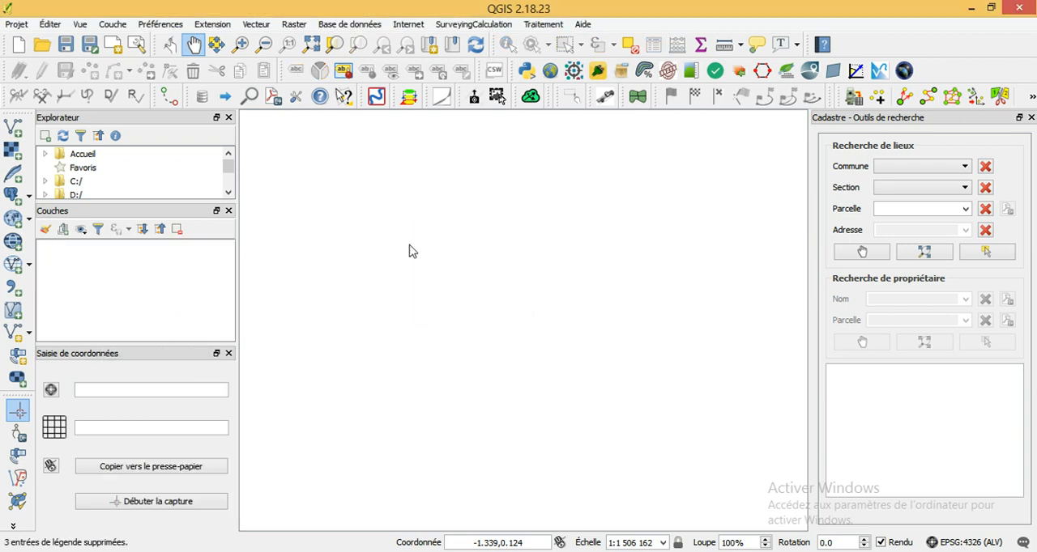
- Add a vector layer from the file osm_data.osm in the Exercice 2 folder
left_click(13, 130)
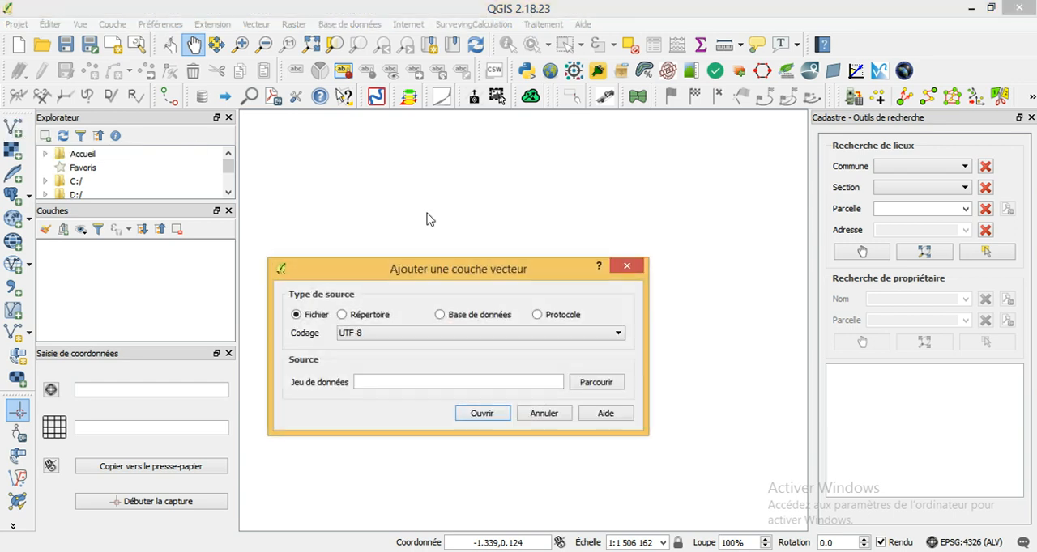
left_click(597, 386)
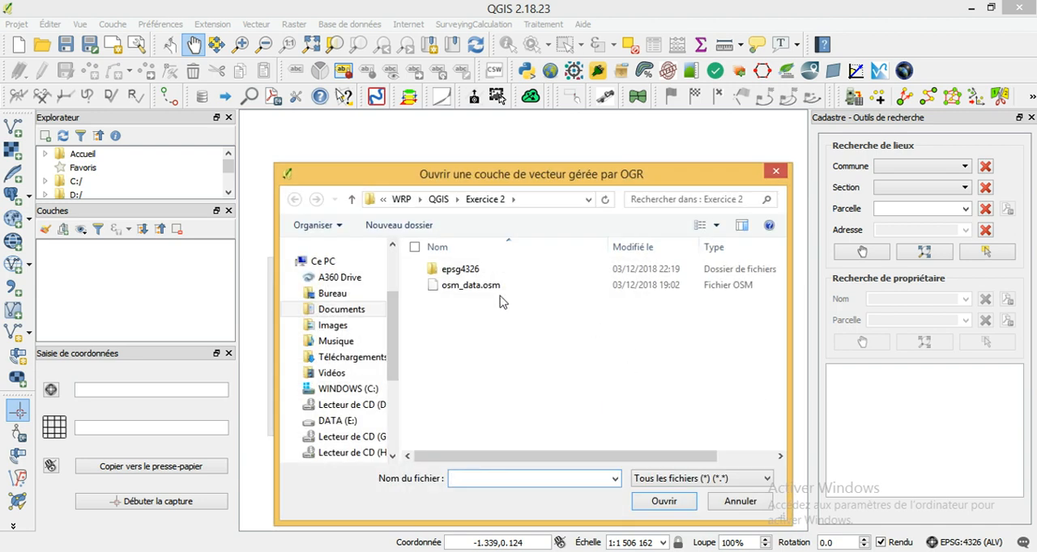
left_click(472, 286)
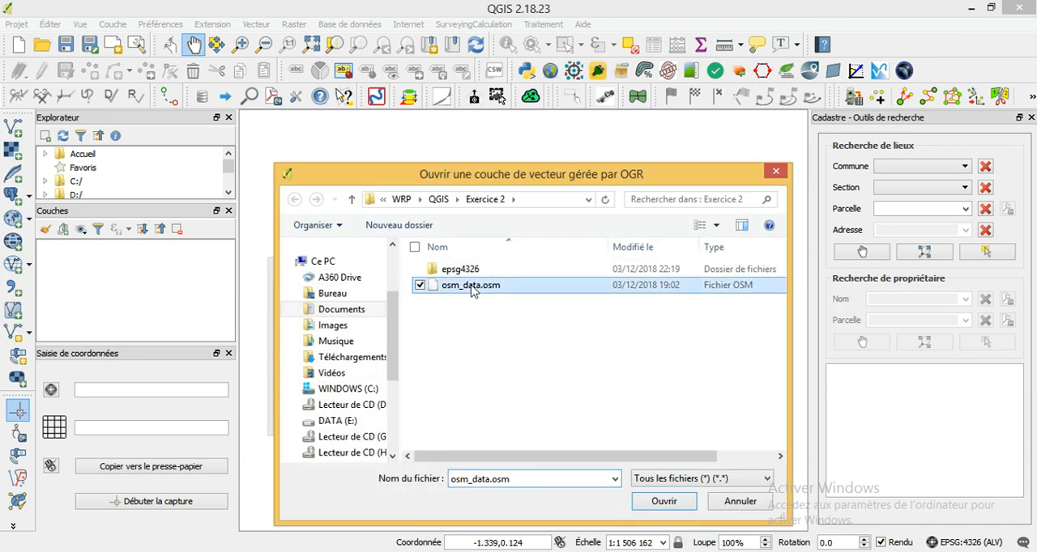
left_click(663, 501)
left_click(483, 417)
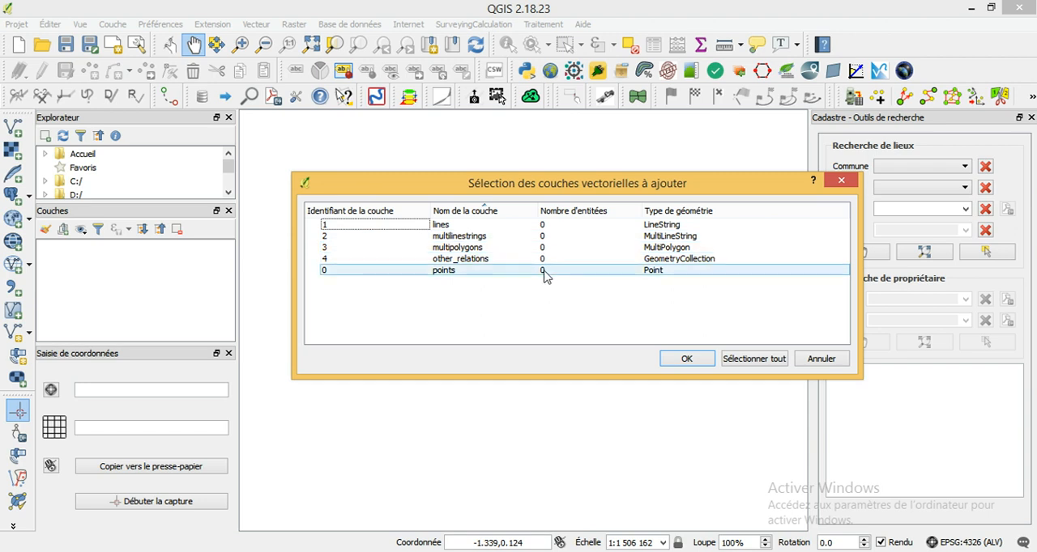
- Load only the lines, multipolygons and points sublayers of osm_data.osm into the project
left_click(545, 229)
left_click(493, 248, "ctrl")
left_click(463, 273, "ctrl")
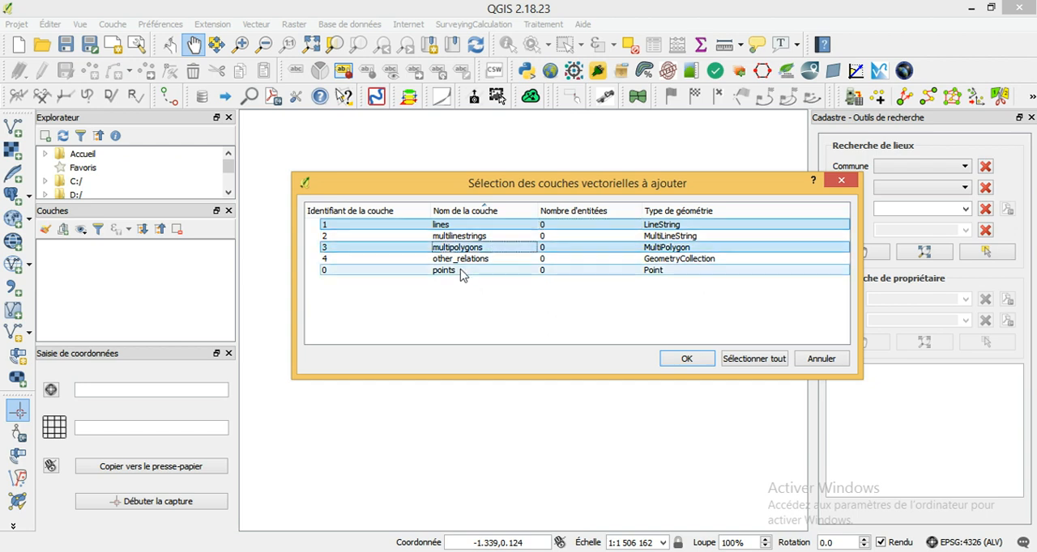
left_click(704, 362)
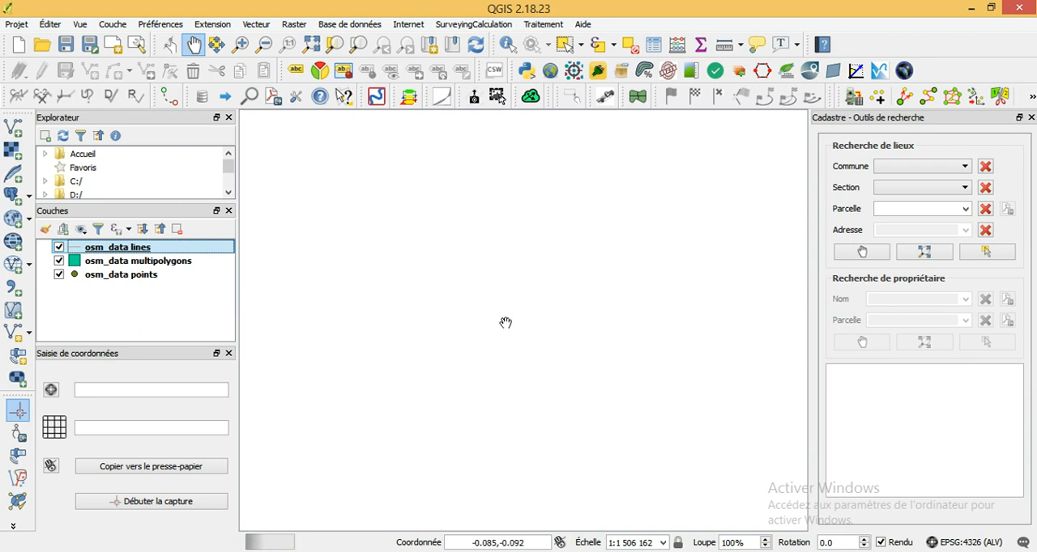
- Zoom to the osm_data multipolygons layer and open its attribute table
right_click(123, 261)
left_click(197, 271)
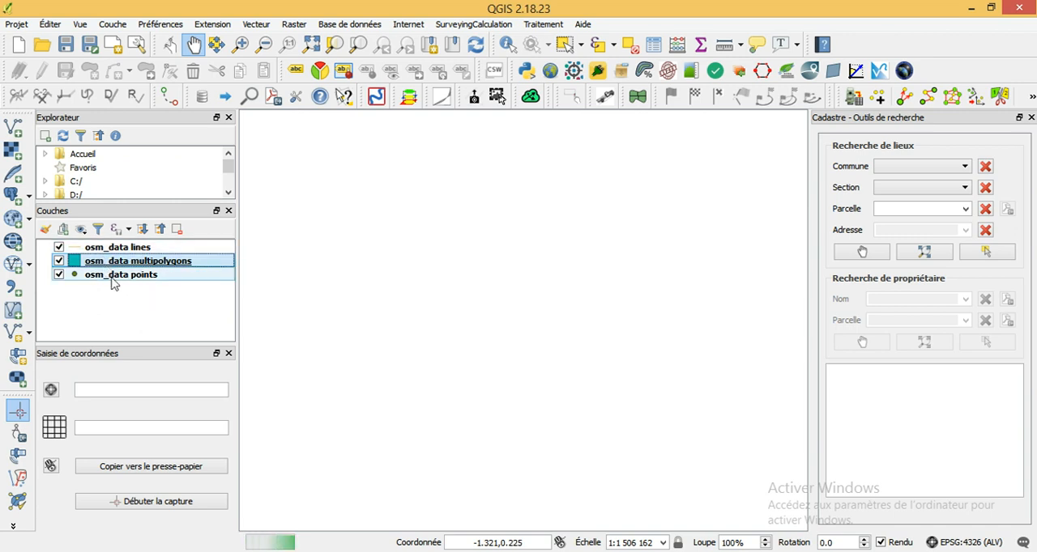
mouse_move(112, 282)
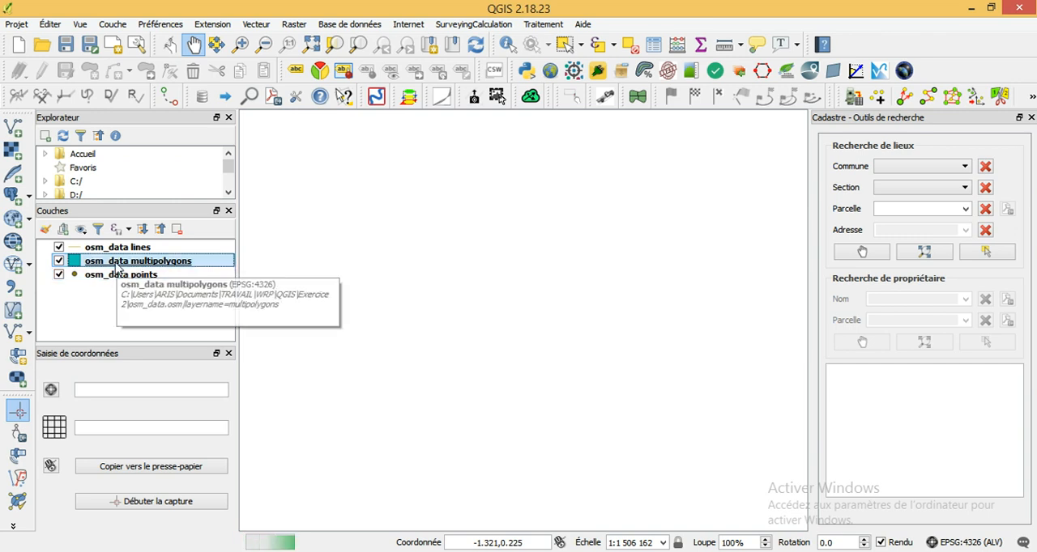
right_click(118, 262)
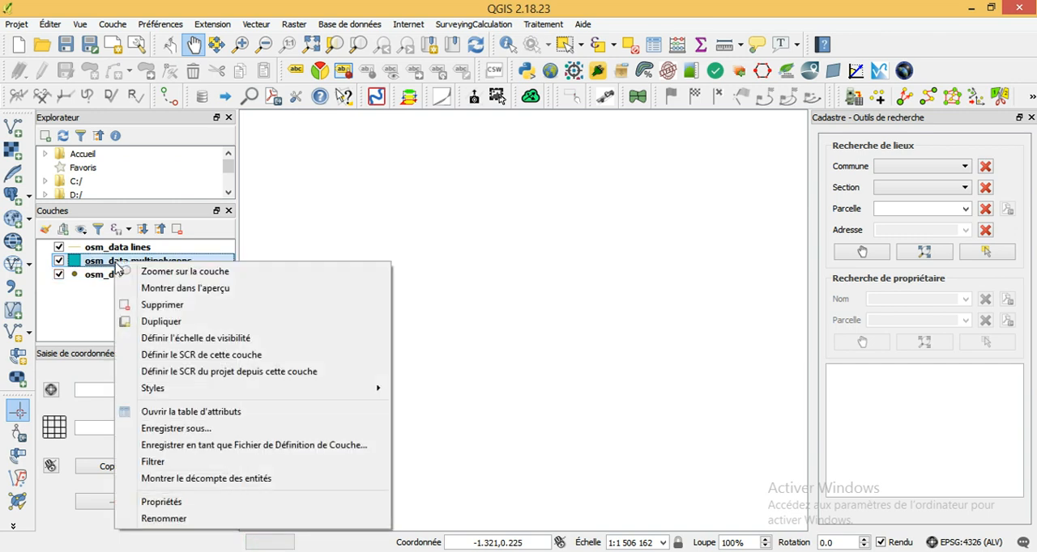
left_click(166, 412)
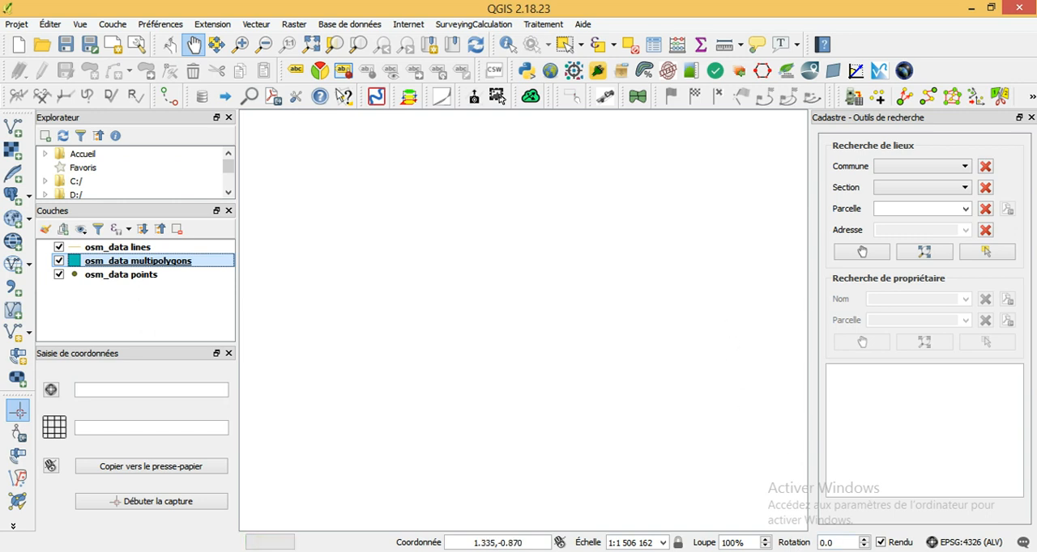
left_click(879, 549)
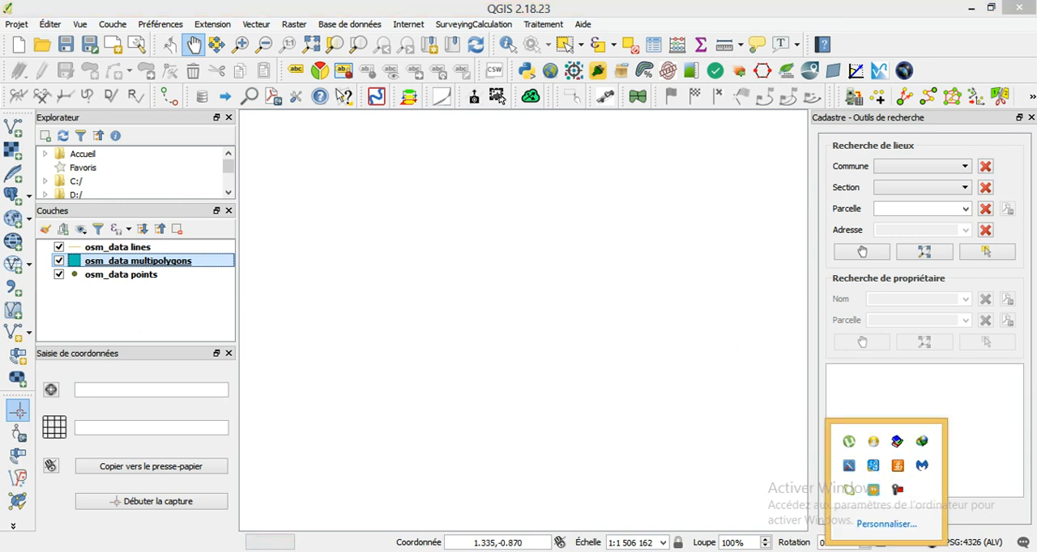
left_click(896, 495)
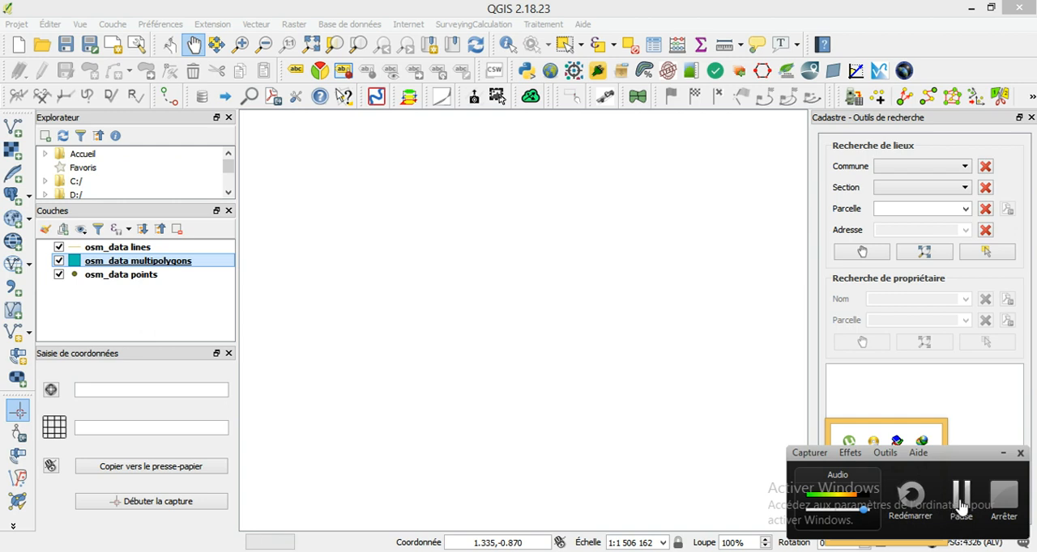
left_click(959, 503)
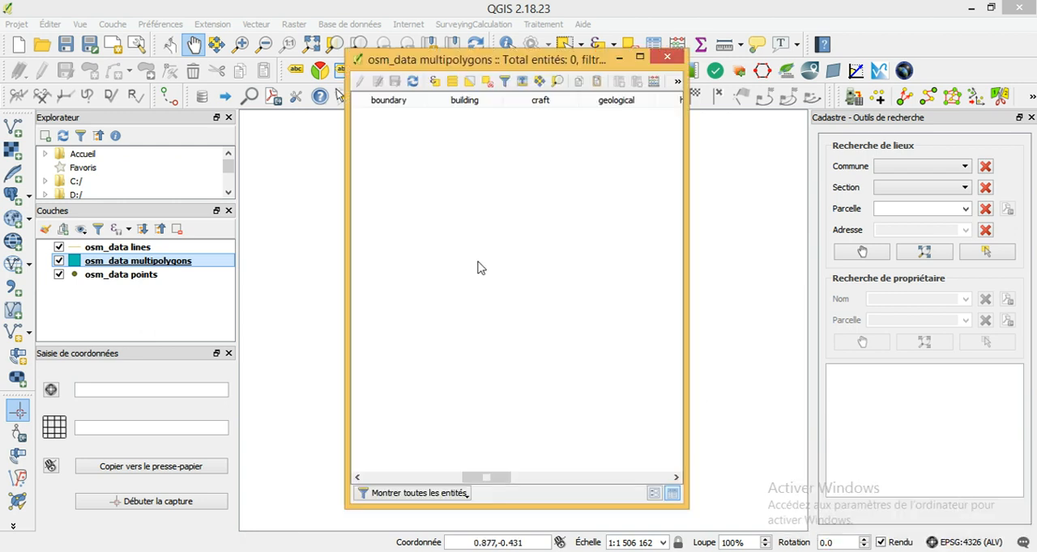
- Examine the attribute fields of osm_data multipolygons from osm_id through building and landuse to place, and close the table
left_click_drag(512, 57, 566, 57)
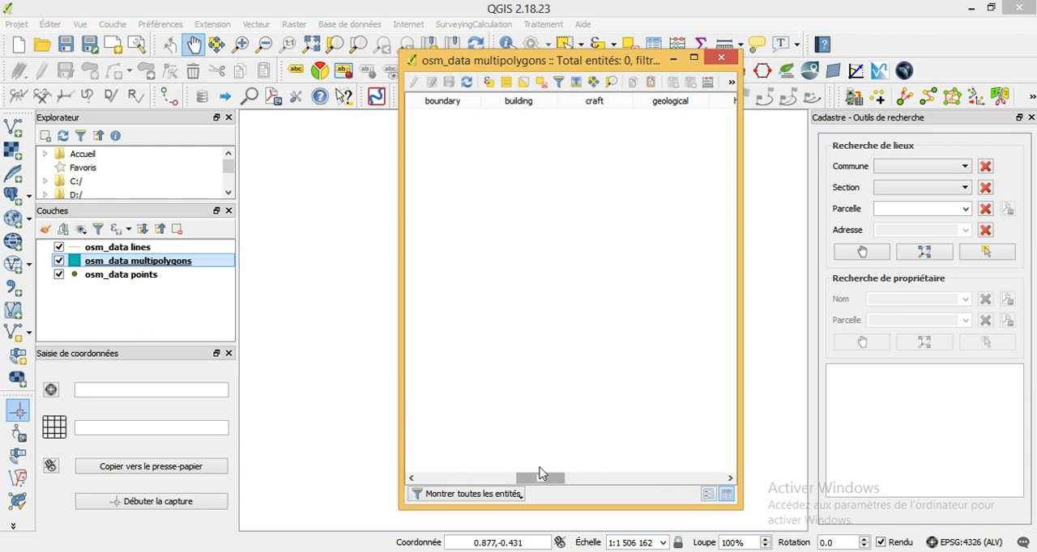
left_click_drag(545, 475, 448, 482)
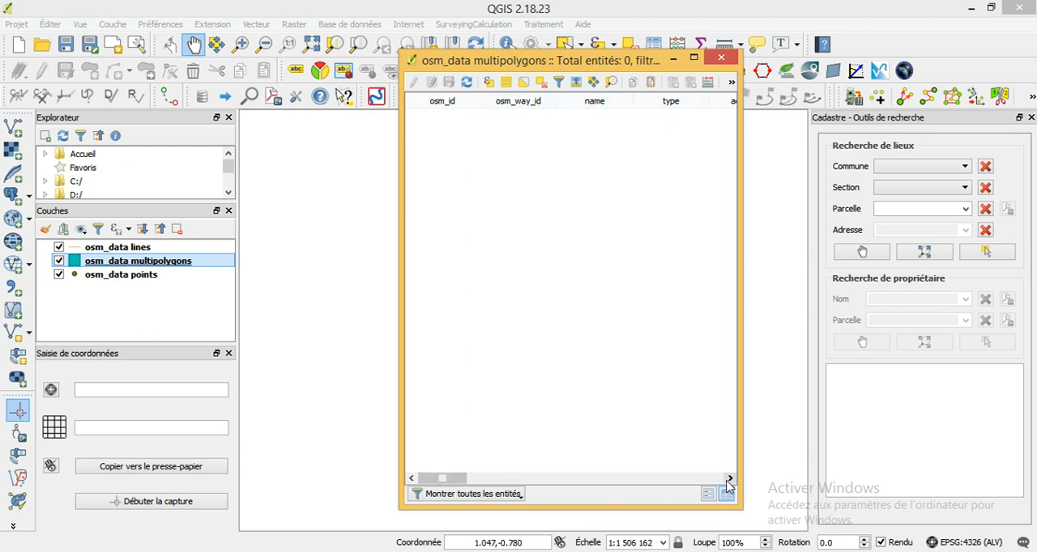
left_click_drag(453, 480, 505, 480)
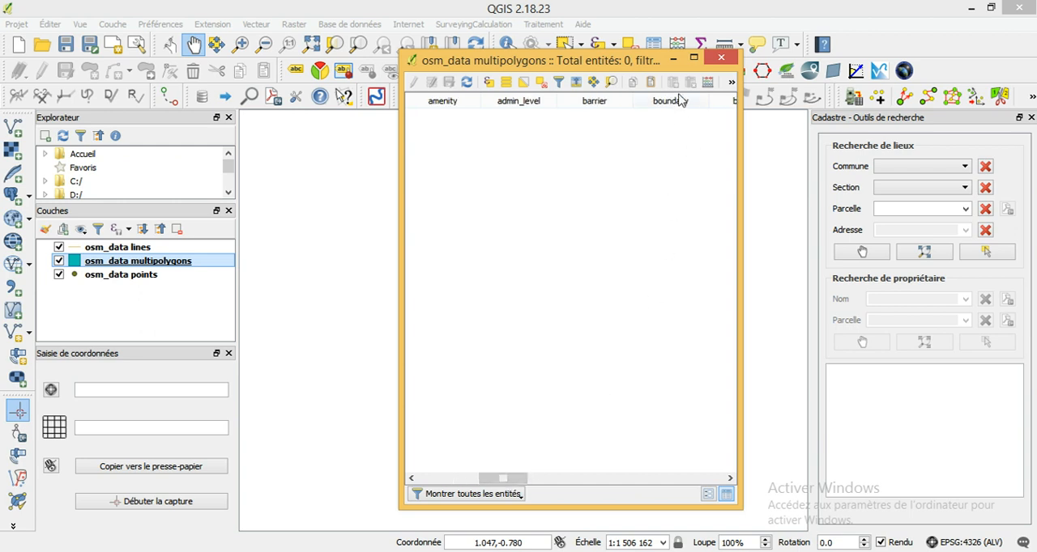
left_click(690, 481)
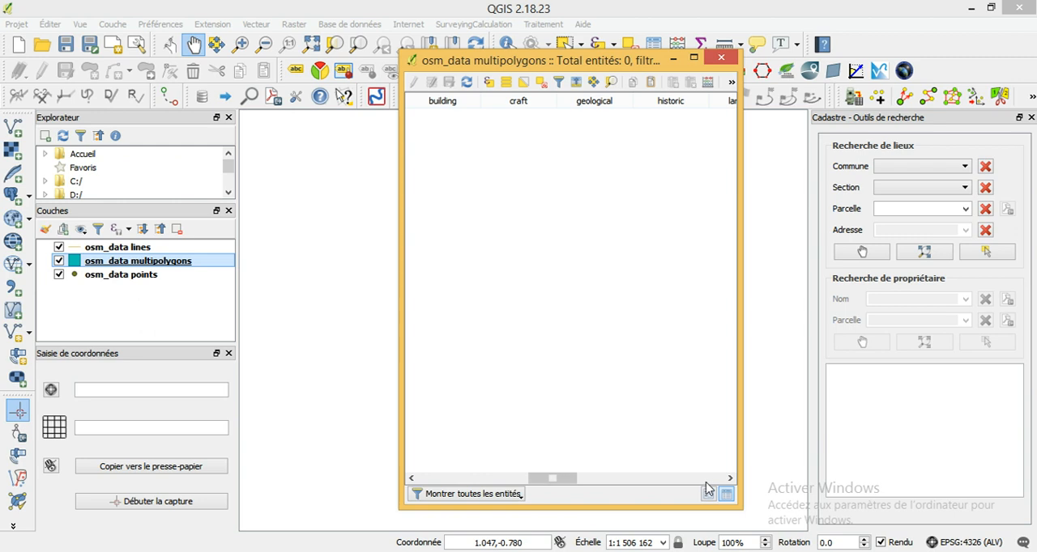
left_click(707, 480)
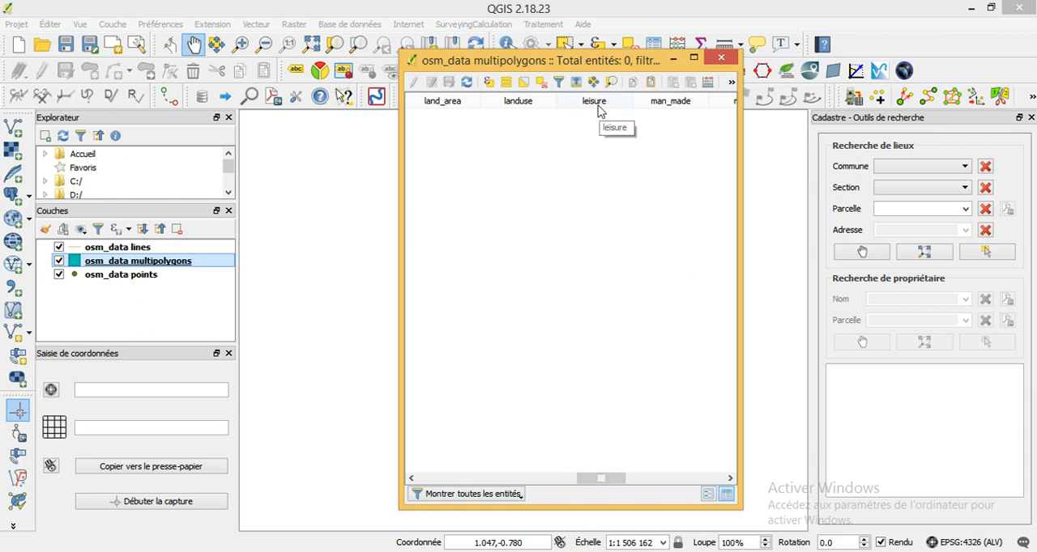
left_click(693, 477)
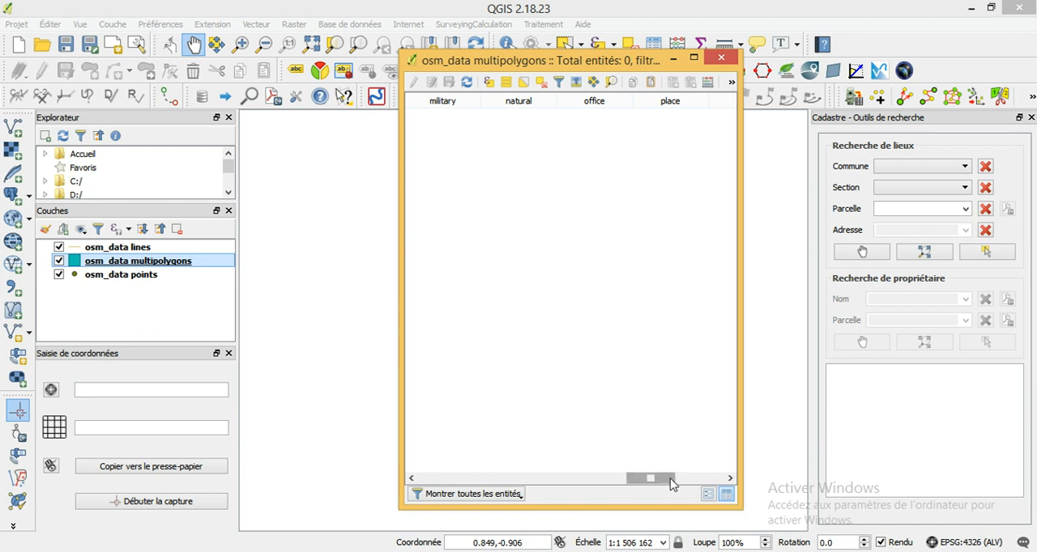
left_click_drag(670, 484, 573, 483)
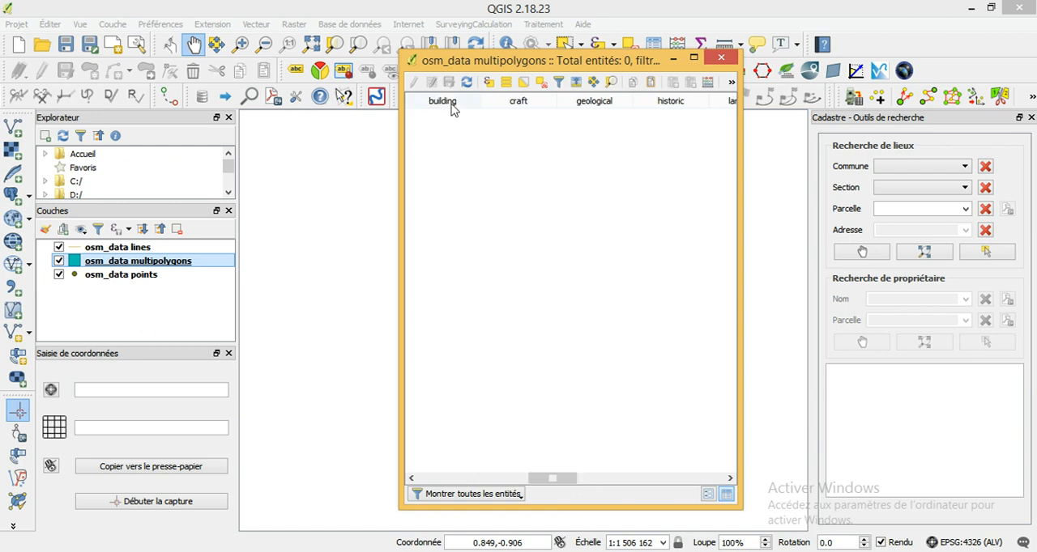
left_click(721, 57)
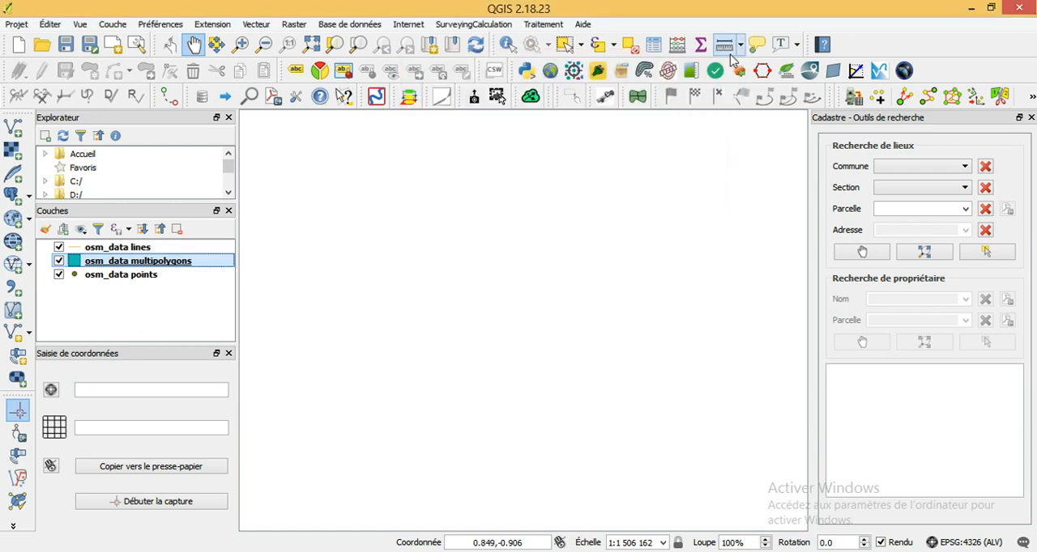
- Compose the provider filter "building" != 'NULL' for osm_data multipolygons in the query builder, and cancel it along with the layer properties
right_click(114, 265)
left_click(159, 501)
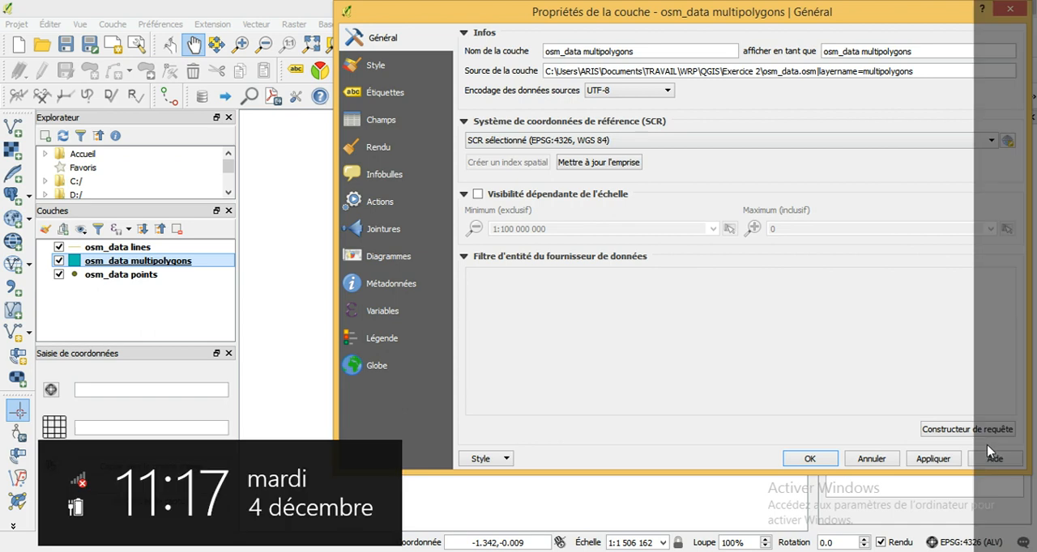
left_click(935, 437)
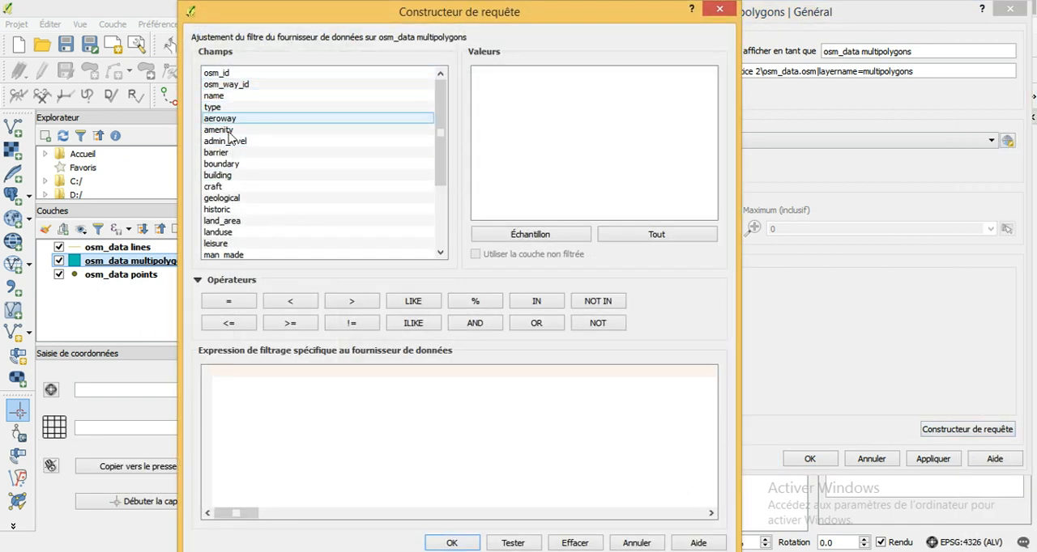
left_click_drag(438, 136, 441, 178)
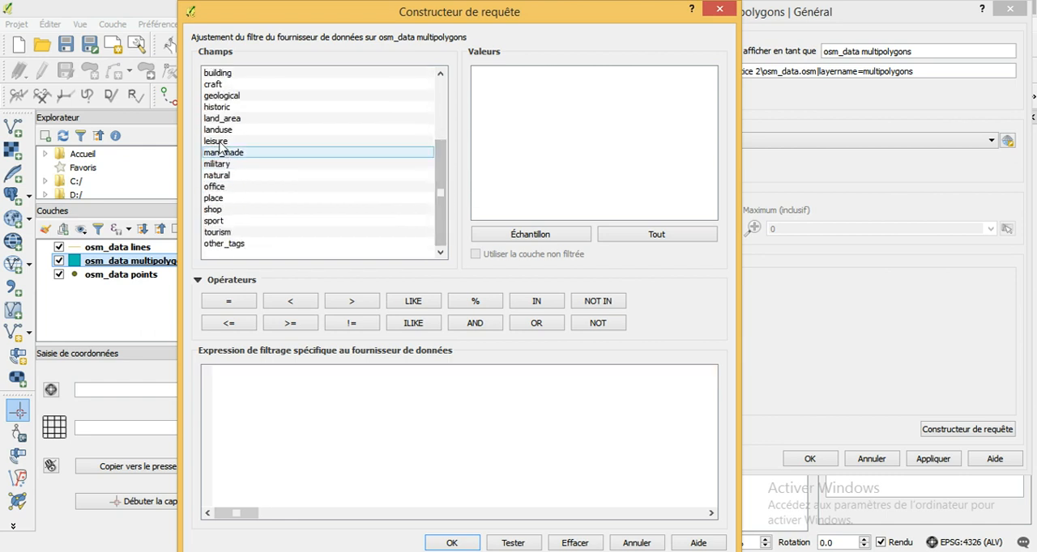
double_click(225, 73)
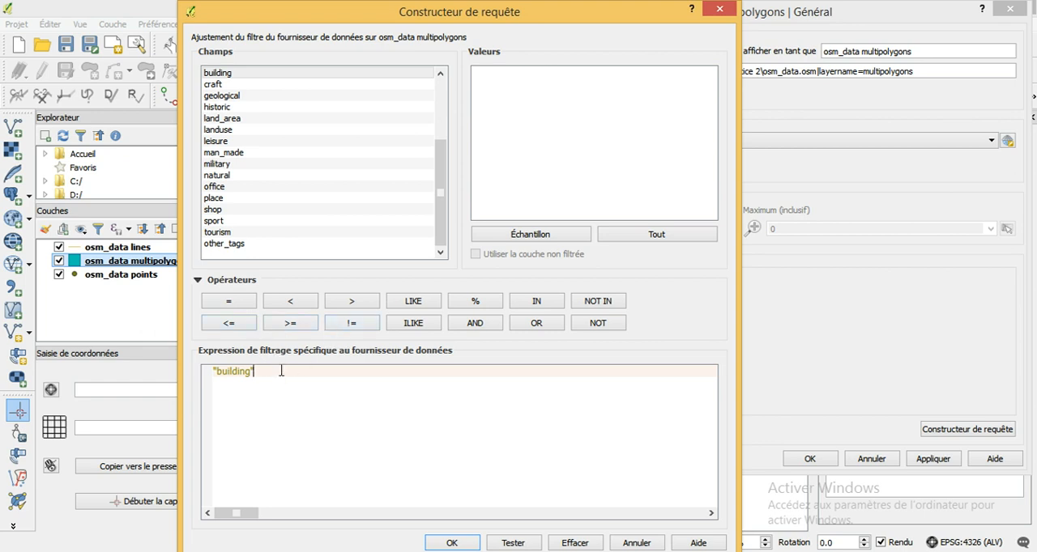
left_click(354, 327)
left_click(634, 546)
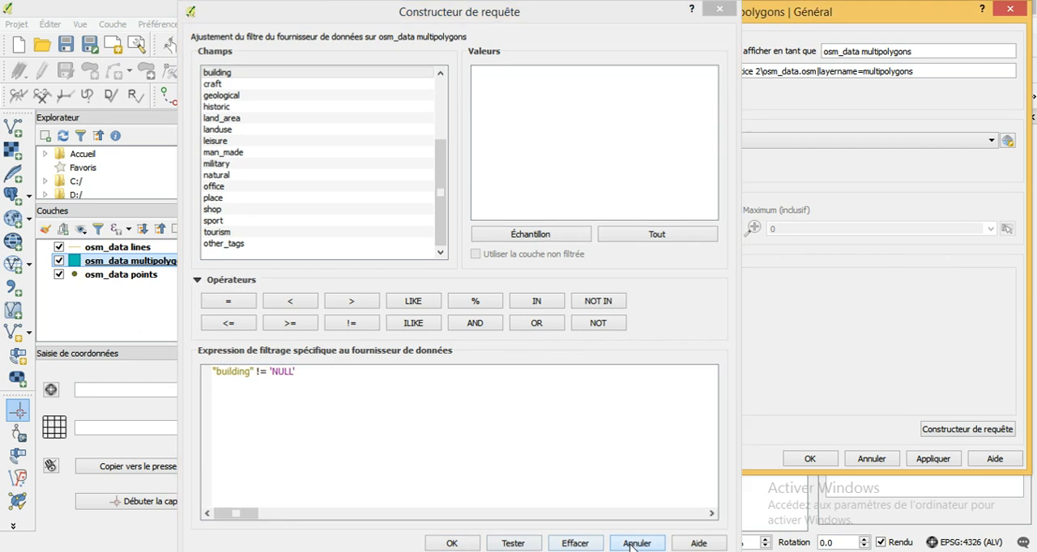
left_click(873, 459)
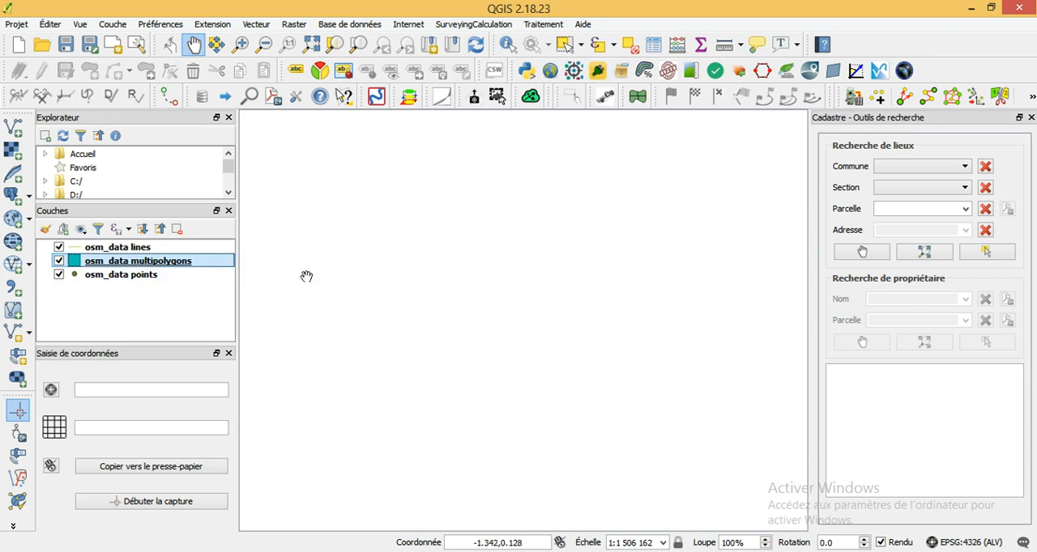
- Start saving osm_data multipolygons as an ESRI Shapefile, browse to the Exercice 2 folder, and cancel the export
right_click(103, 267)
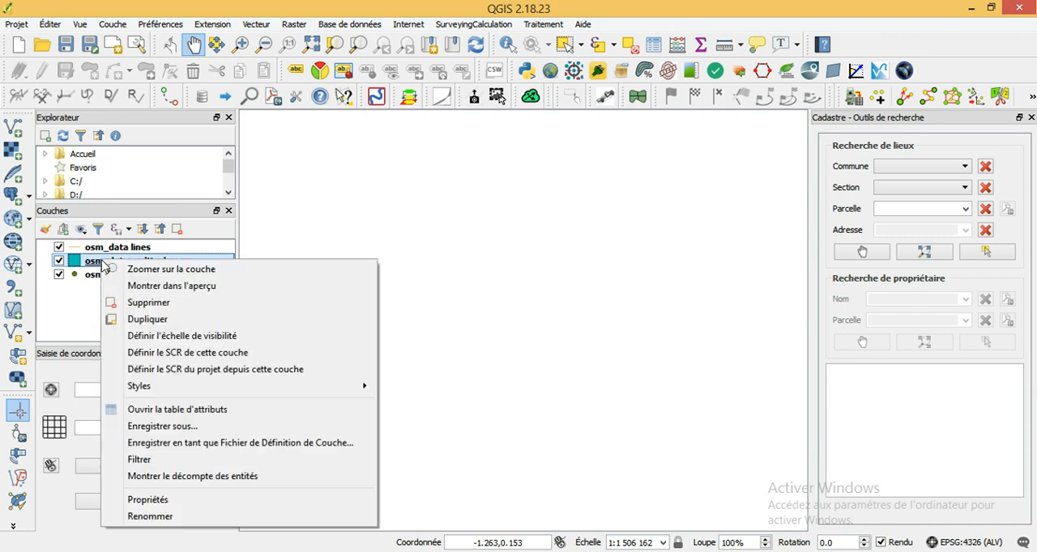
left_click(185, 427)
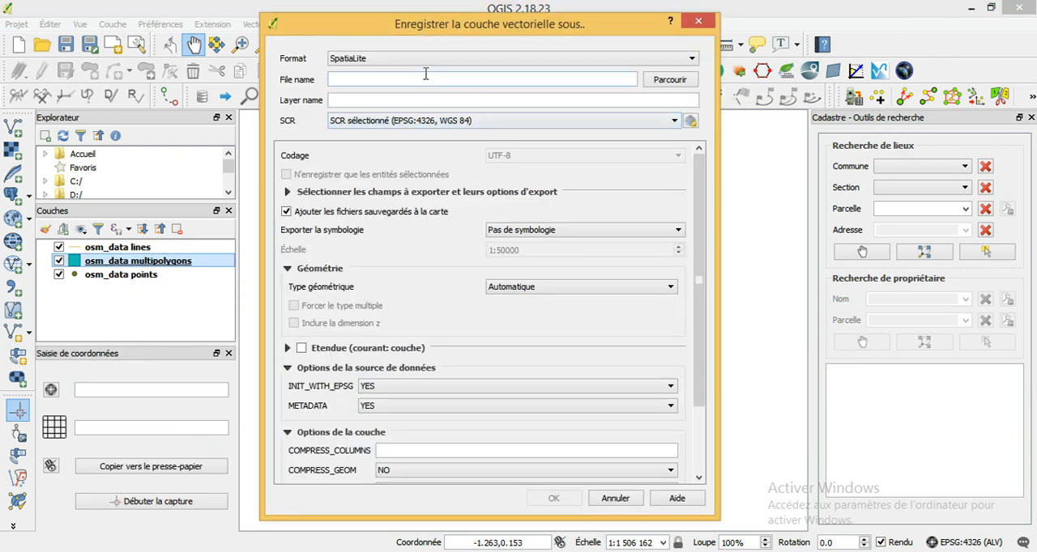
left_click(680, 63)
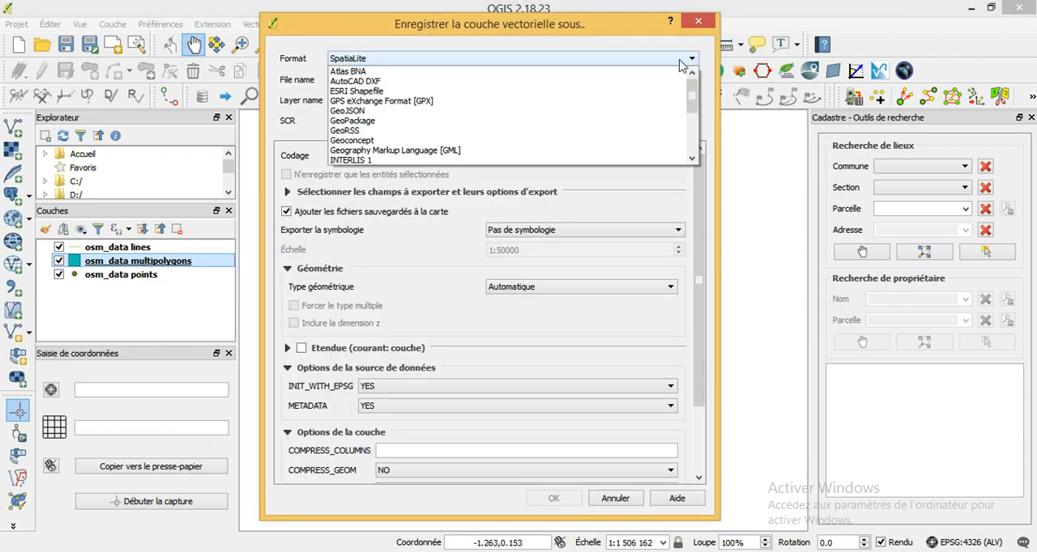
left_click_drag(693, 117, 694, 85)
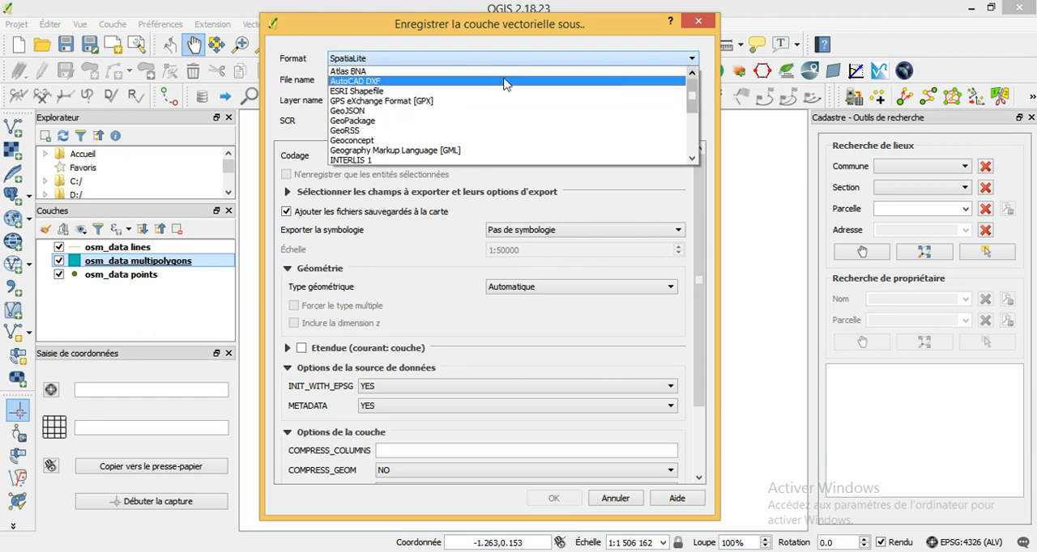
left_click(355, 93)
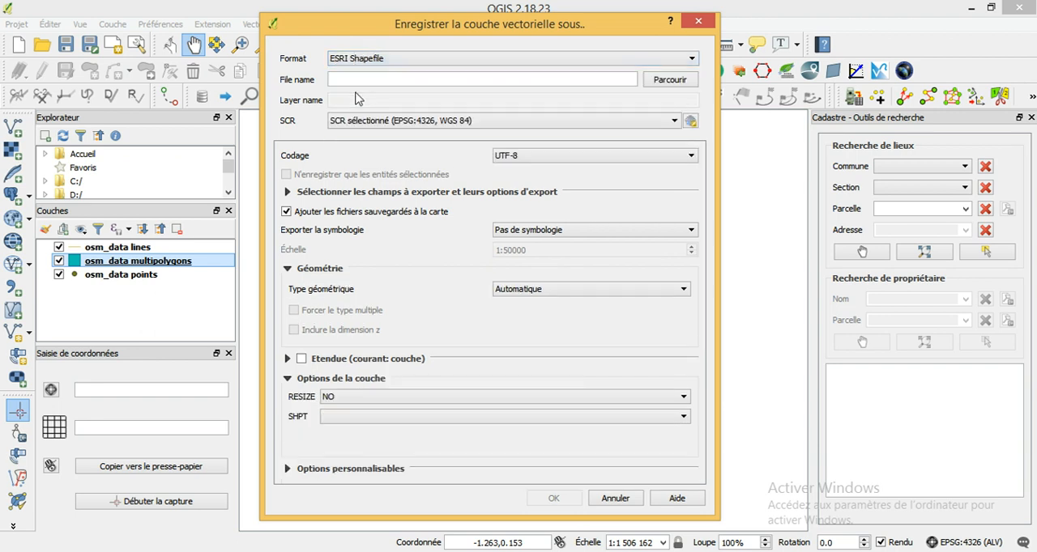
left_click(672, 81)
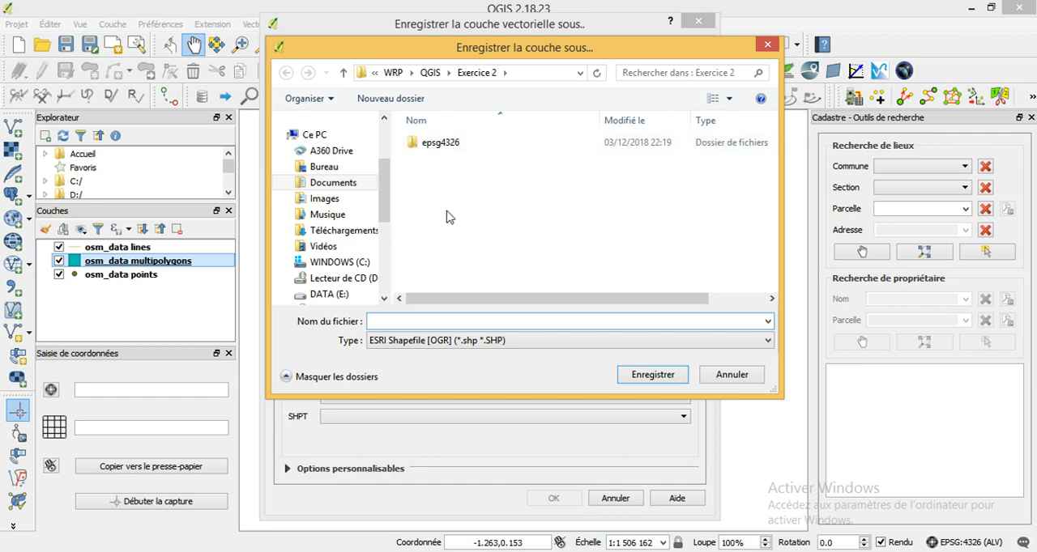
left_click(730, 375)
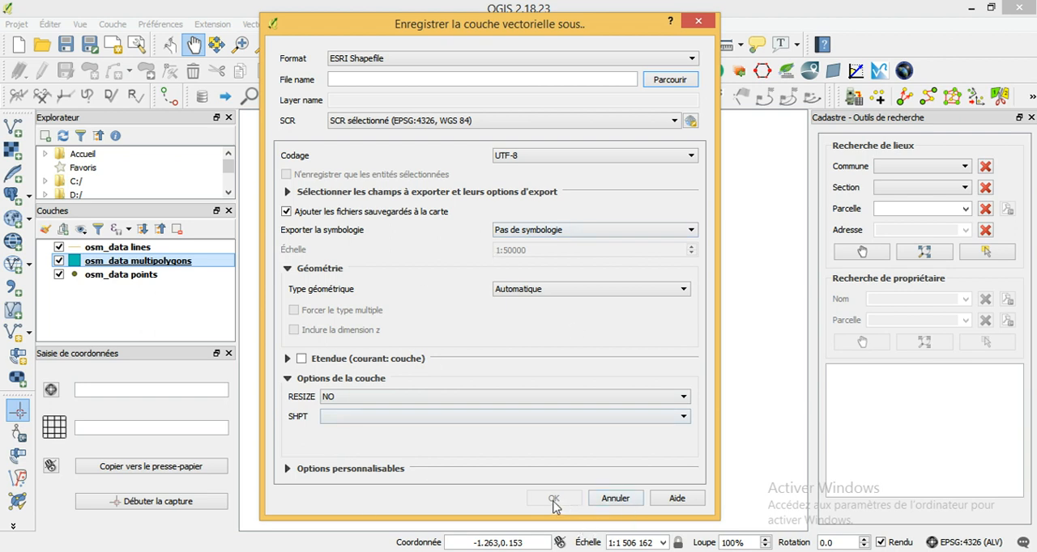
left_click(613, 499)
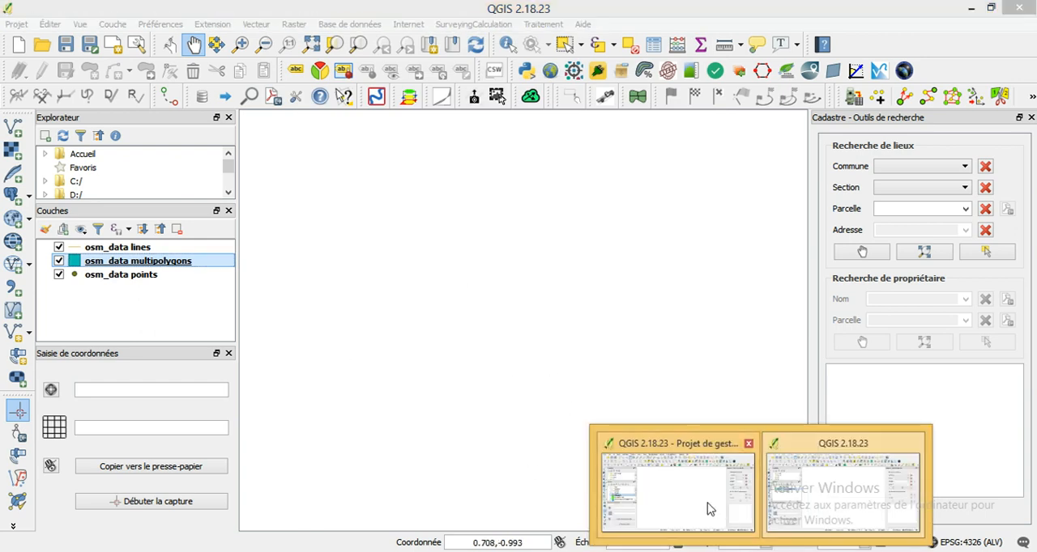
- Switch to the QGIS project "Projet de gestion du territoire" and show the full extent of its Batiments layer
left_click(705, 508)
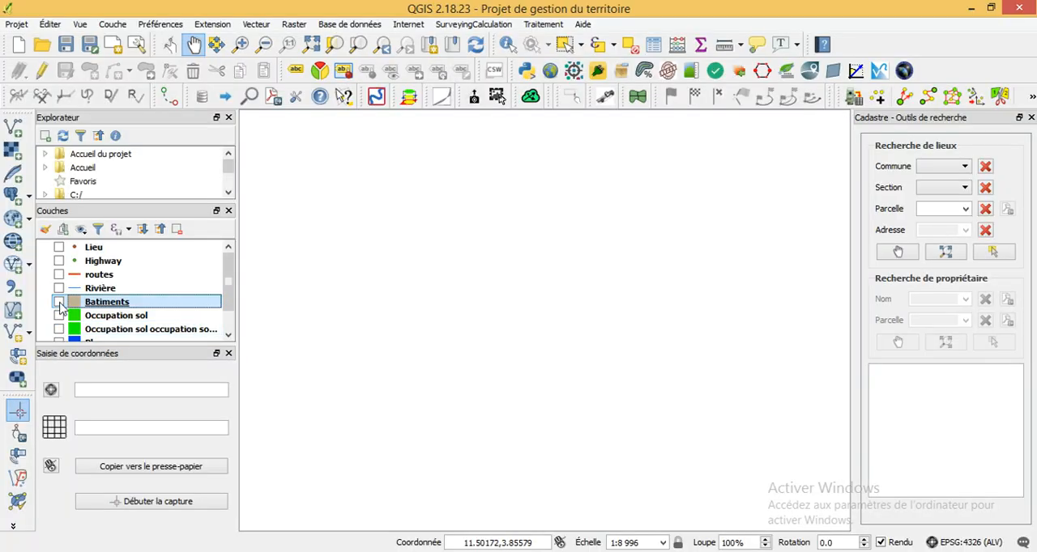
left_click(59, 301)
scroll(457, 326, "down", 2)
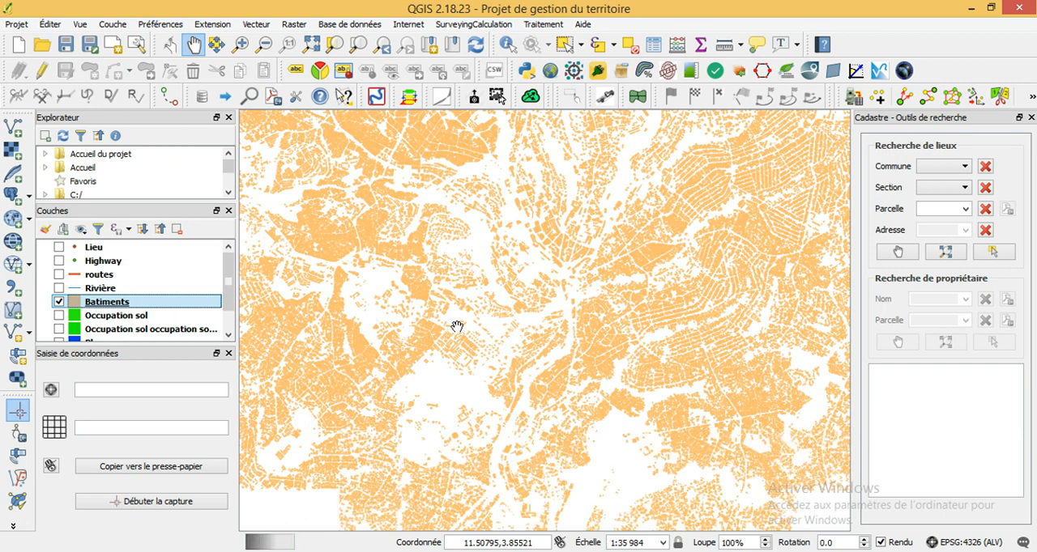
scroll(457, 327, "down", 1)
scroll(457, 326, "down", 2)
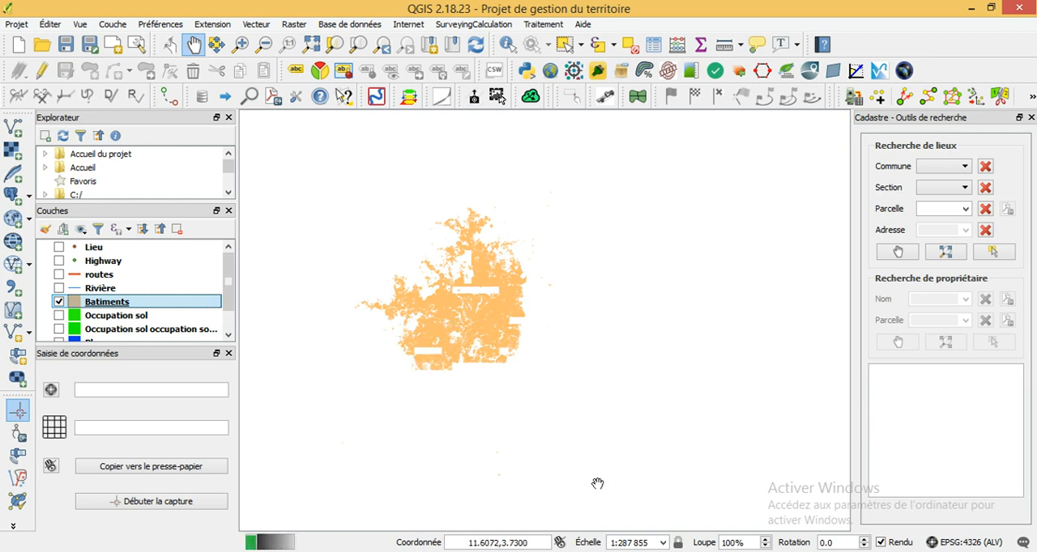
left_click(761, 551)
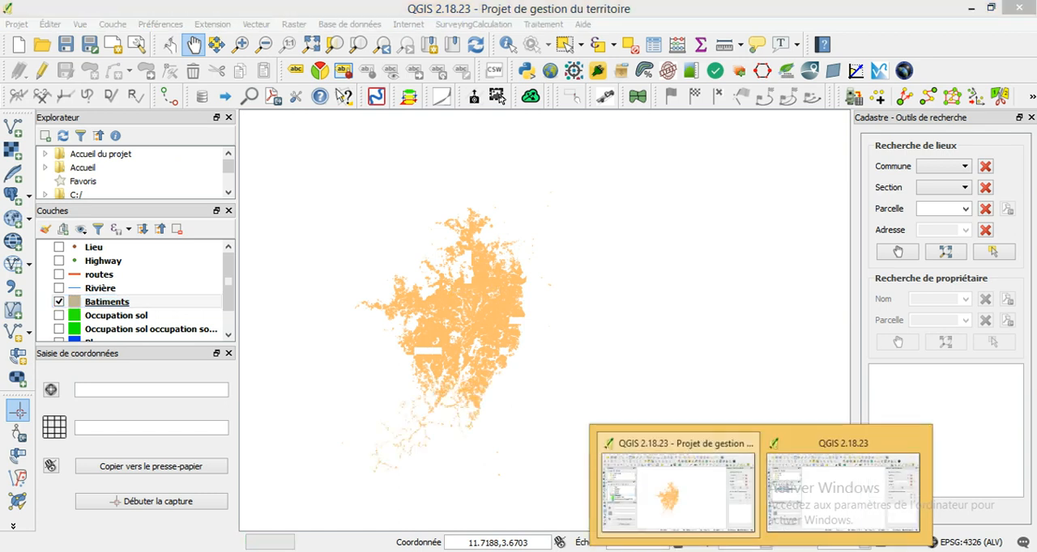
- Switch back to the osm_data QGIS window, compose the provider filter "landuse" != 'NULL' for osm_data multipolygons, and cancel it along with the layer properties
left_click(815, 495)
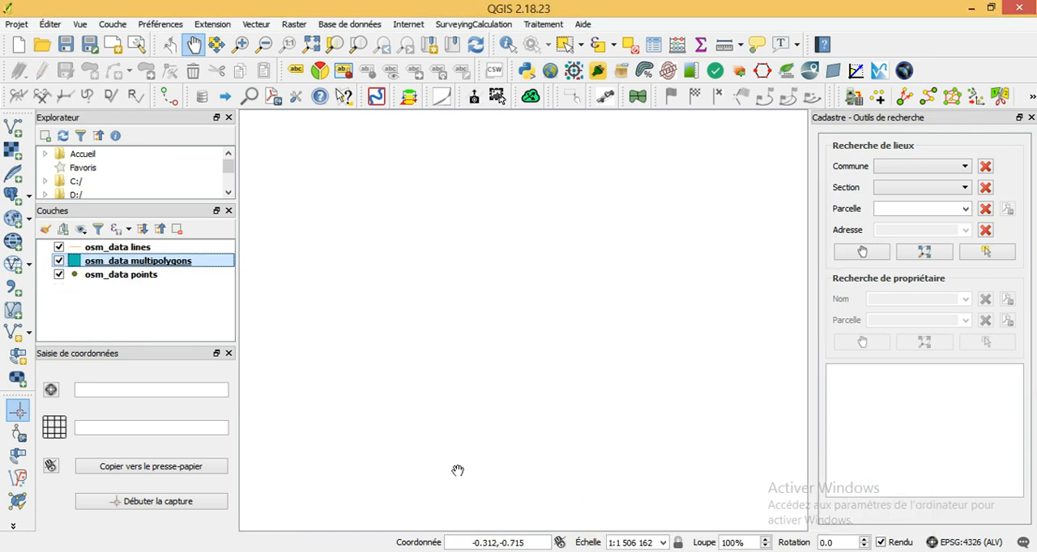
right_click(139, 264)
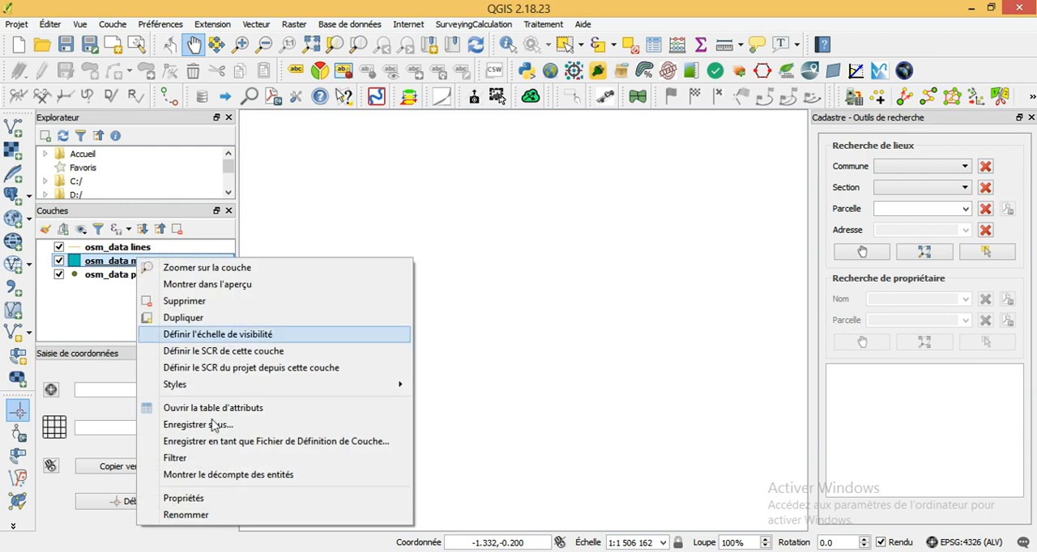
left_click(194, 497)
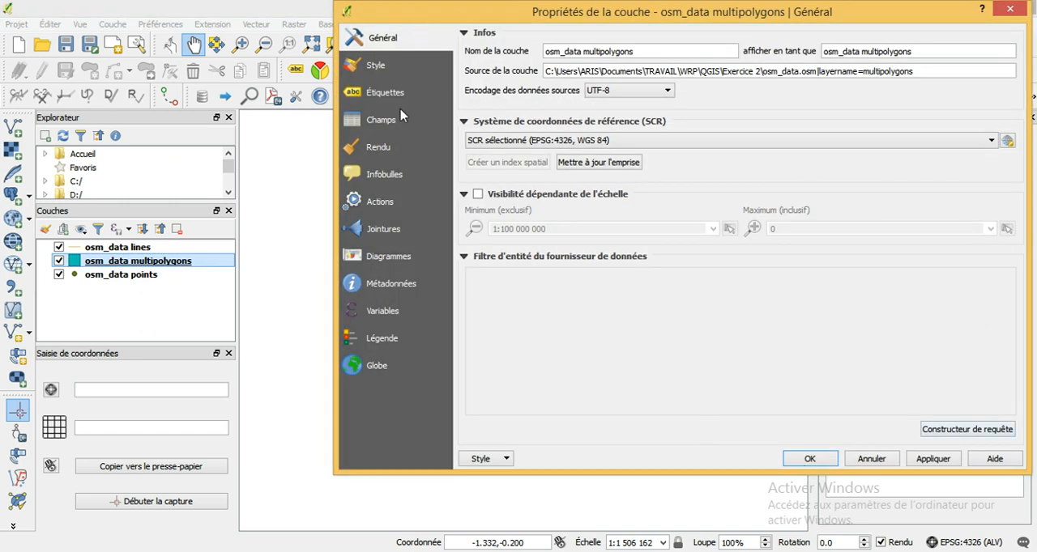
left_click(942, 429)
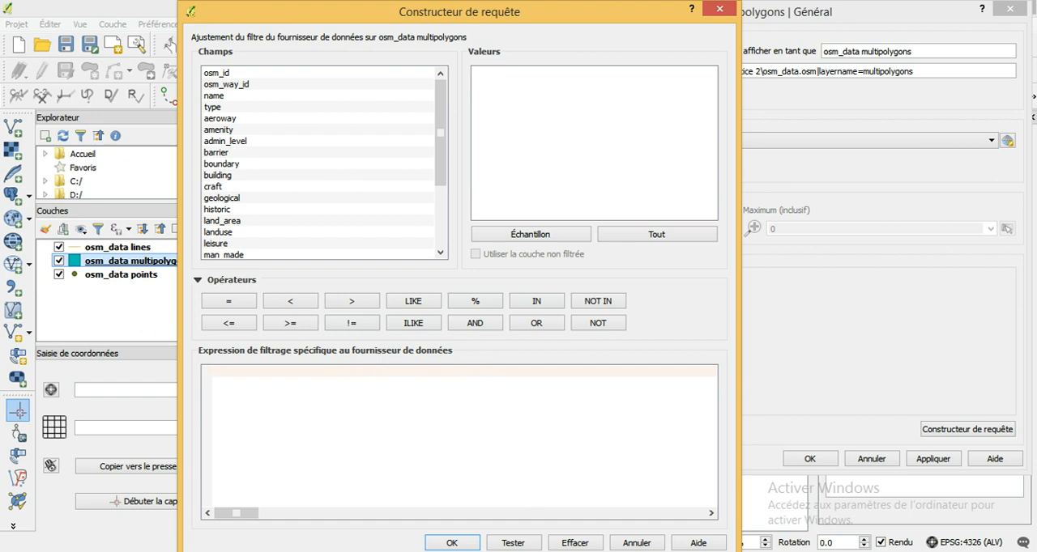
left_click(576, 543)
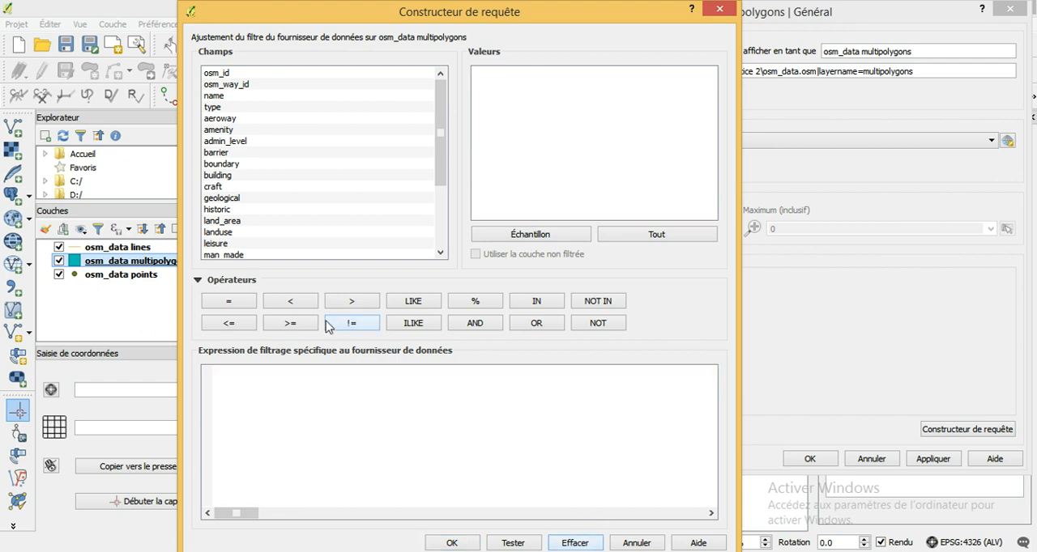
double_click(230, 234)
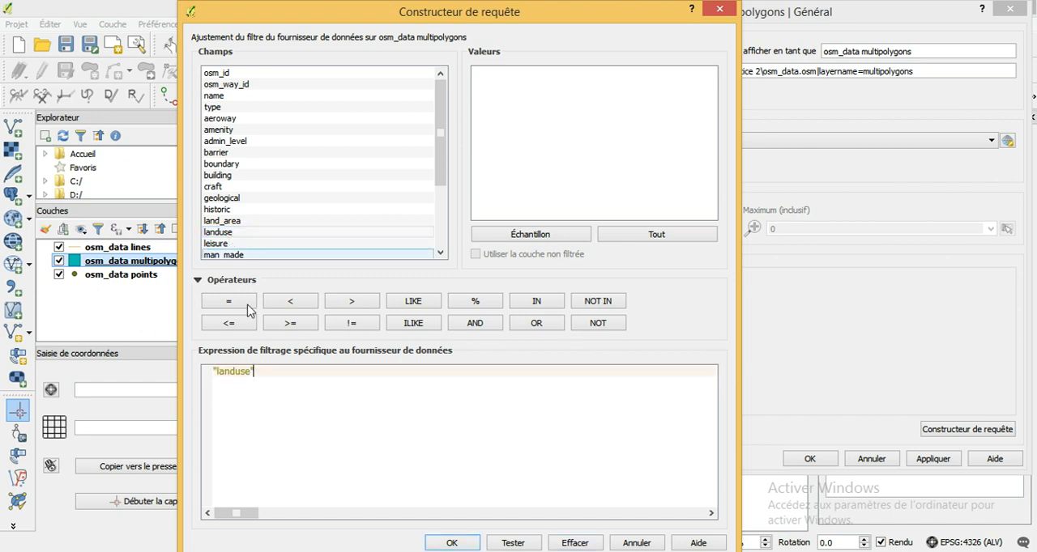
left_click(354, 325)
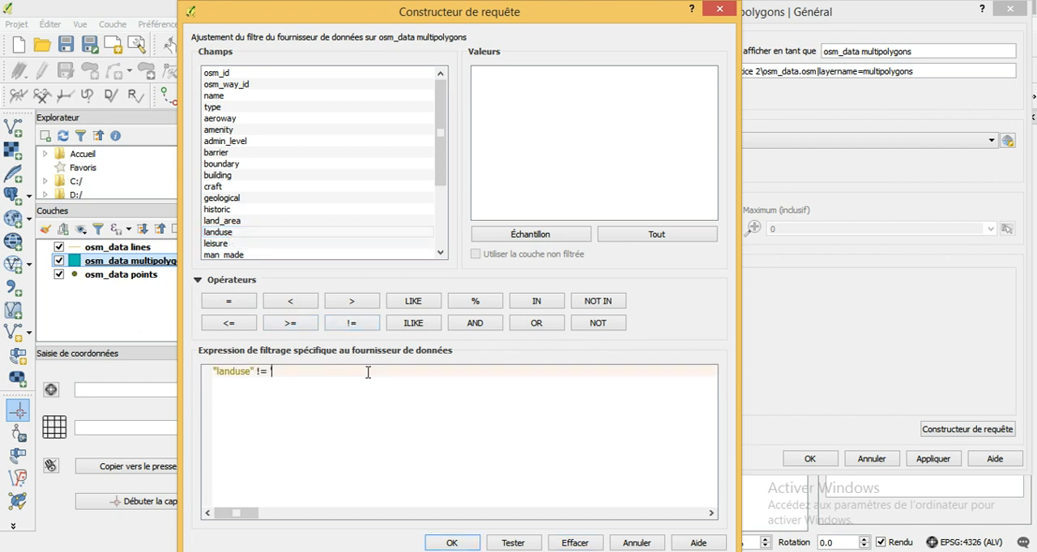
type("'NULL'")
left_click(636, 542)
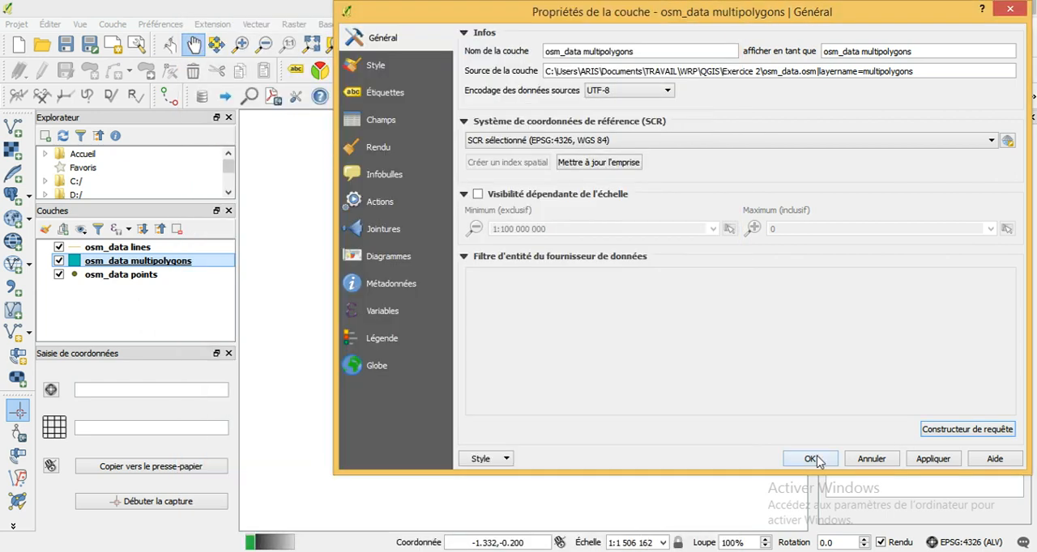
left_click(884, 459)
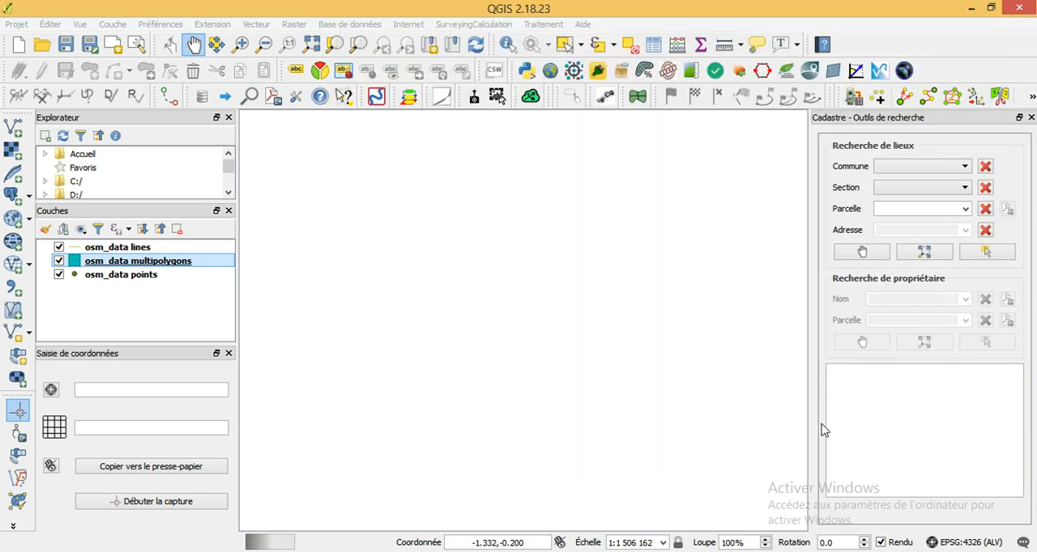
- Start saving osm_data multipolygons as a new vector file, and cancel the export
right_click(127, 261)
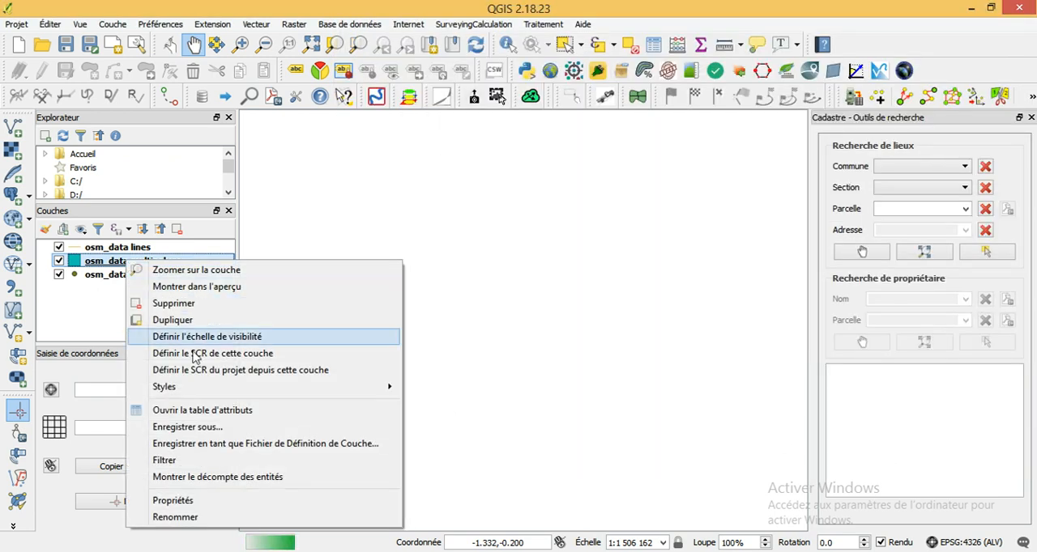
left_click(216, 435)
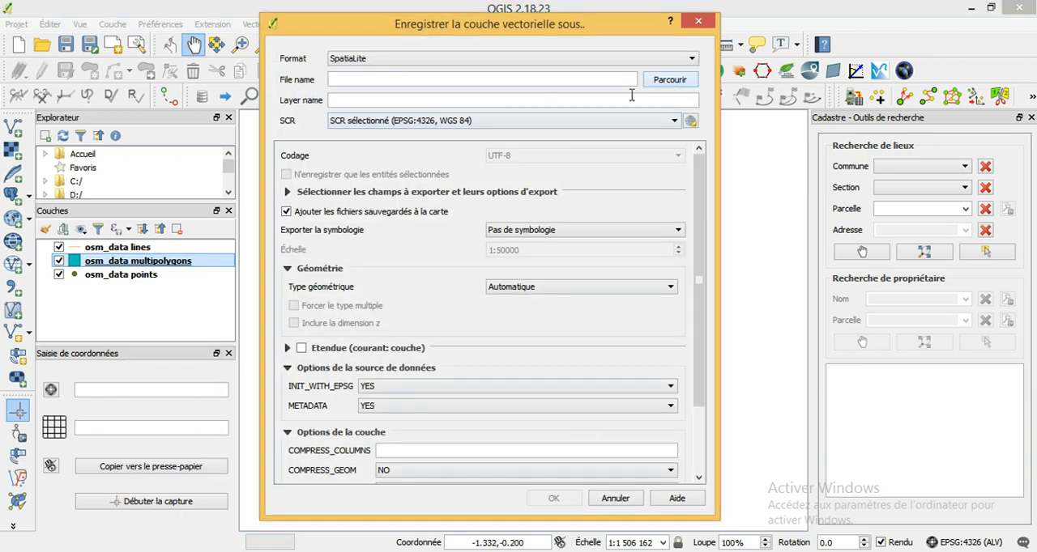
left_click(528, 80)
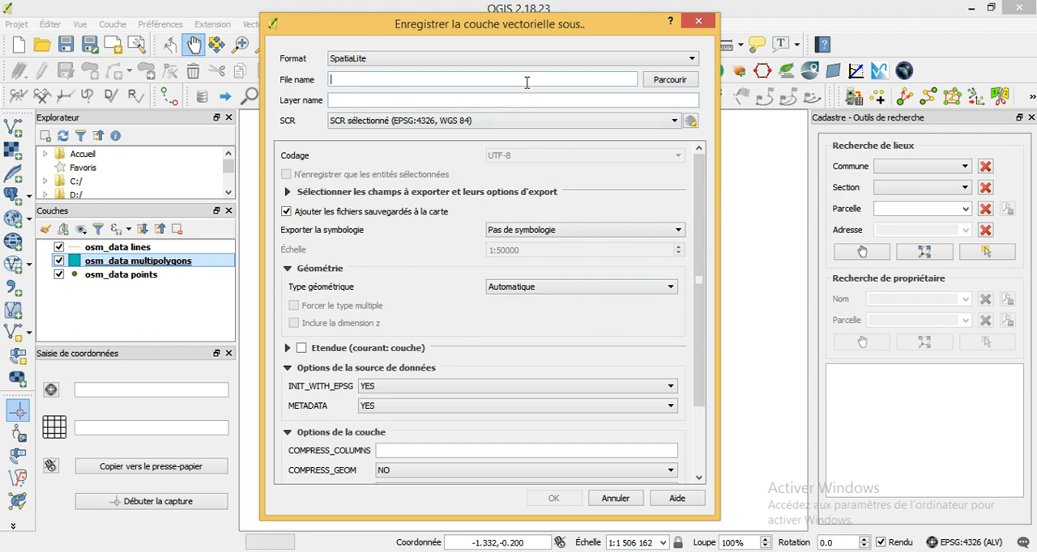
left_click(614, 499)
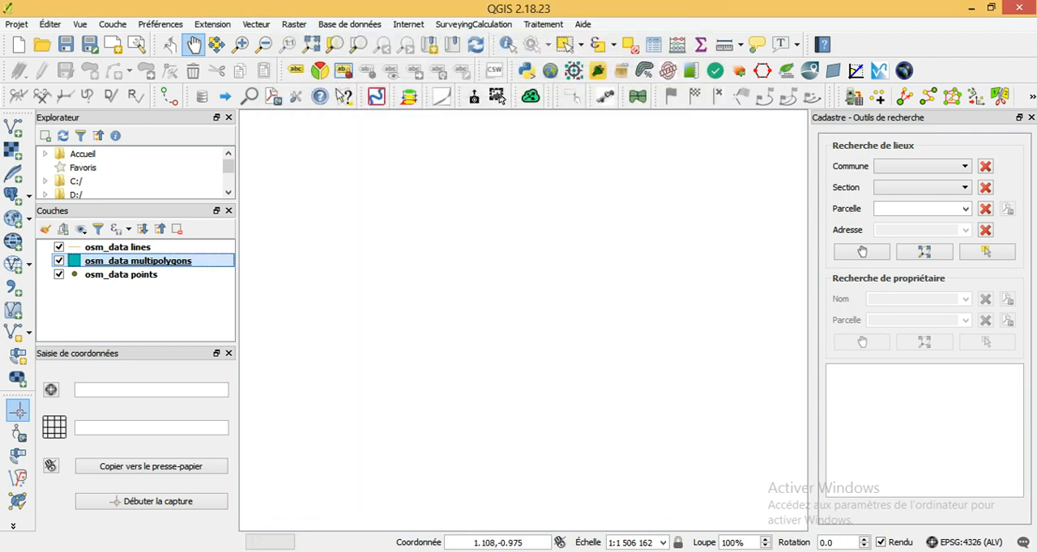
- Switch to the QGIS project "Projet de gestion du territoire" and display its Occupation sol layer along with Batiments
mouse_move(778, 530)
left_click(659, 521)
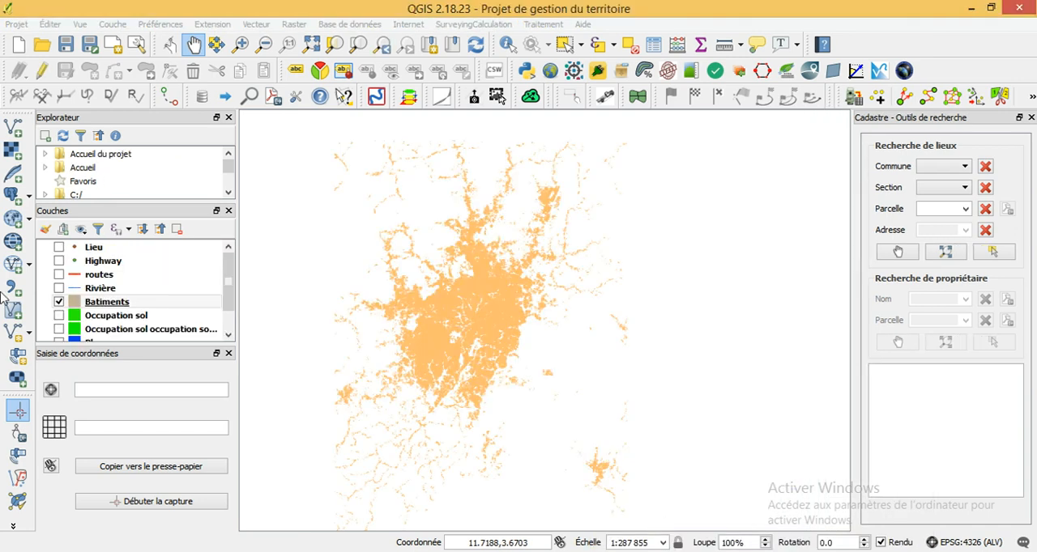
left_click(58, 315)
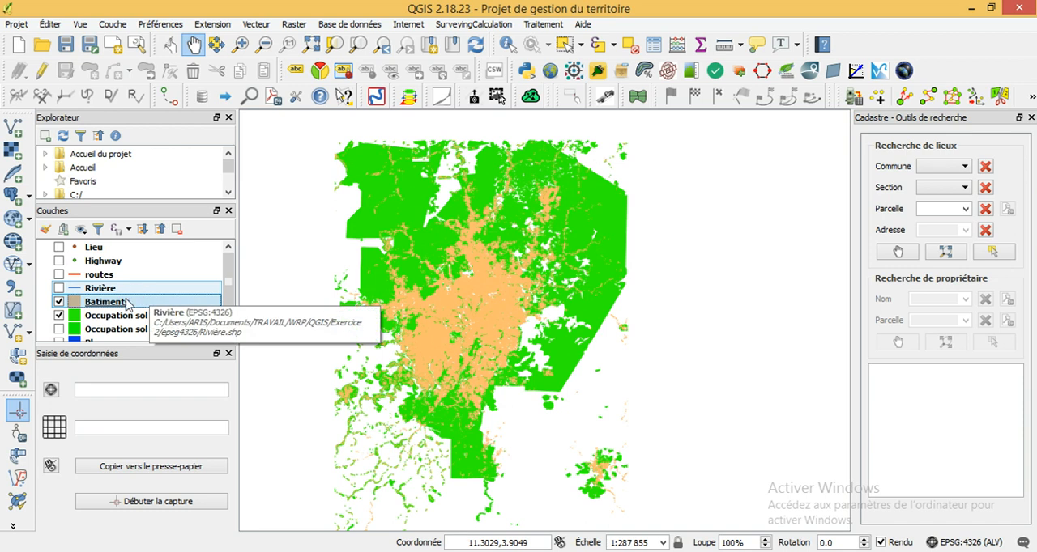
scroll(231, 279, "down", 2)
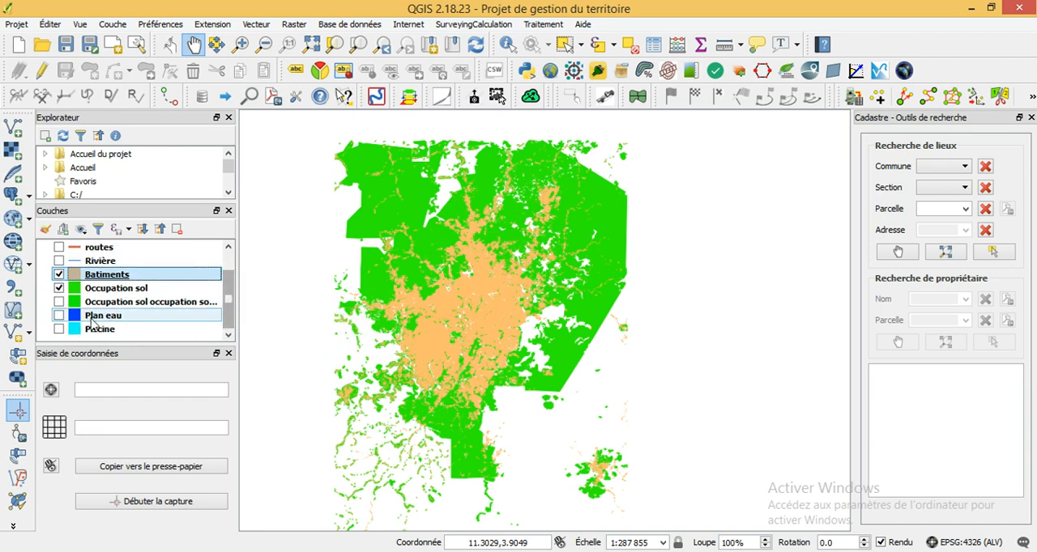
- Return to the osm_data QGIS window, compose the provider filter "natural" = 'water' for osm_data multipolygons, and cancel it along with the layer properties
mouse_move(760, 551)
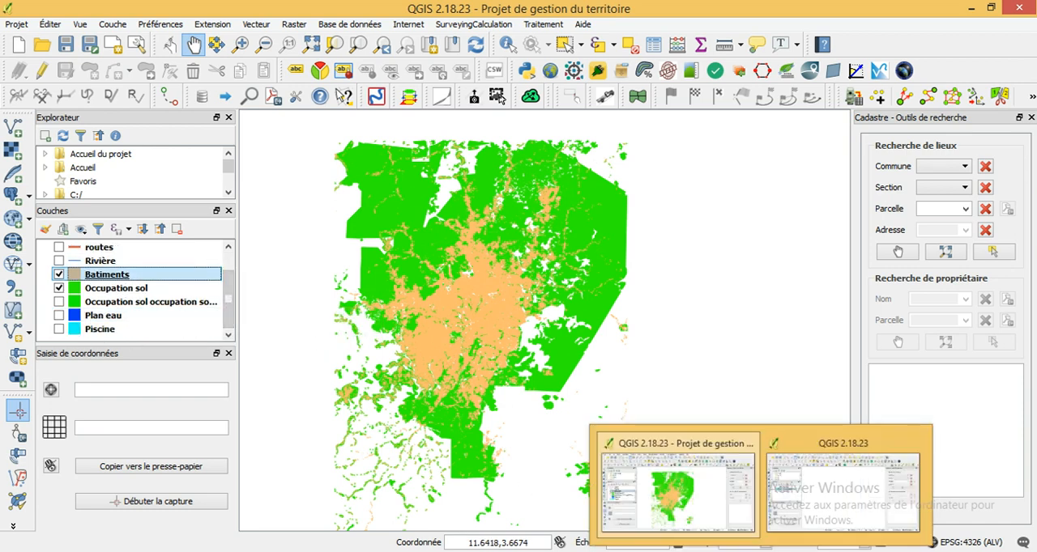
left_click(822, 523)
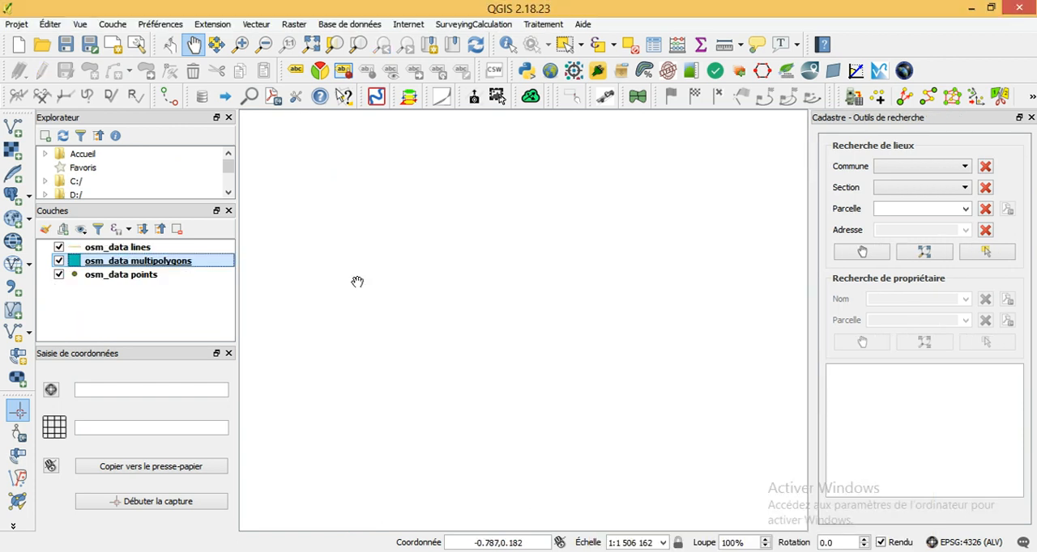
right_click(110, 262)
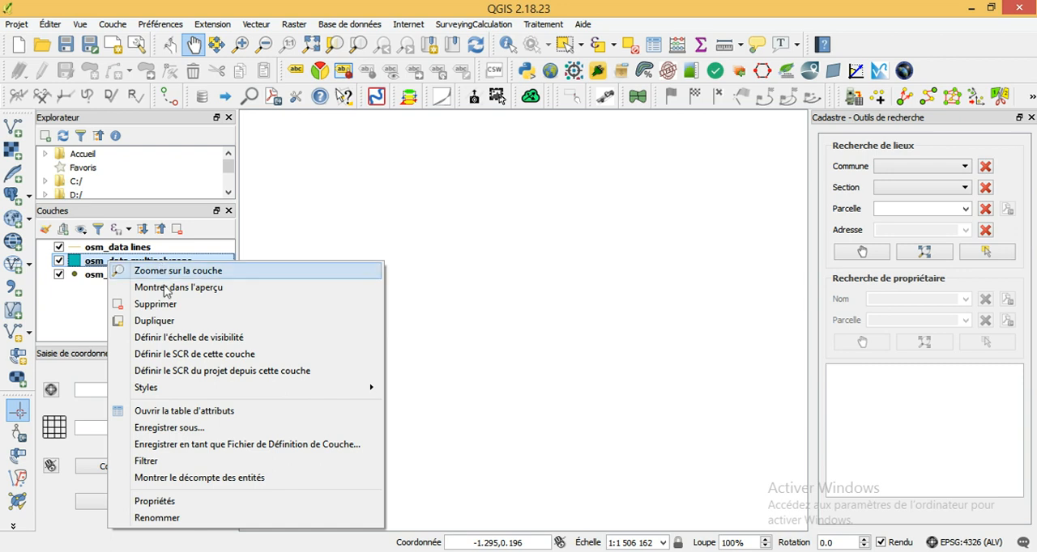
left_click(180, 502)
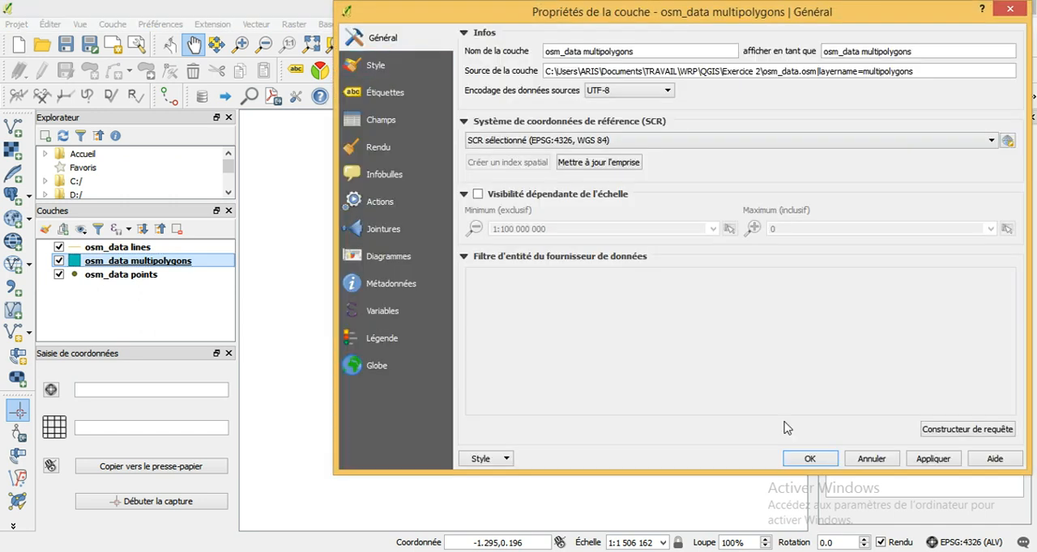
left_click(966, 431)
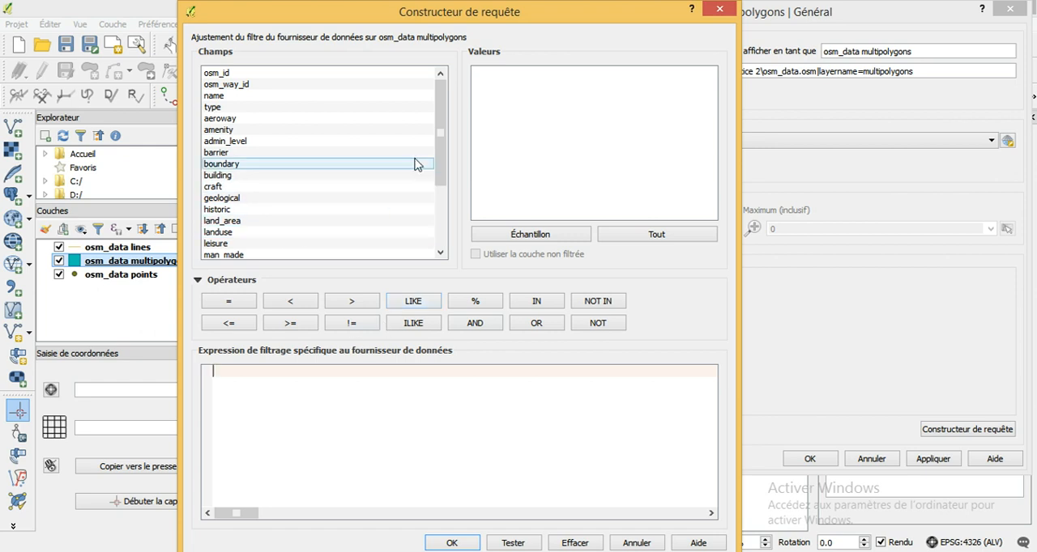
left_click_drag(437, 140, 441, 195)
double_click(216, 187)
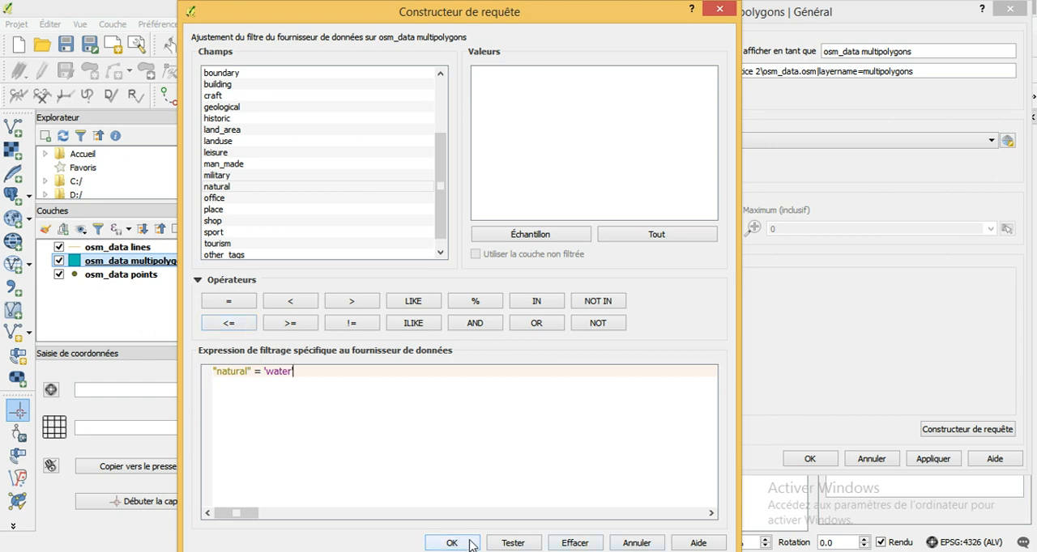
left_click(636, 543)
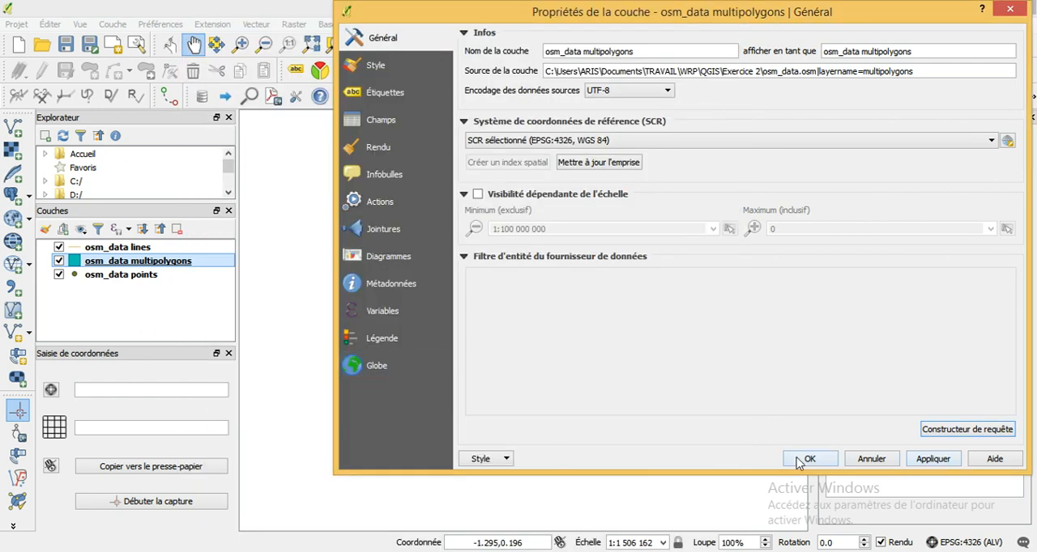
left_click(869, 458)
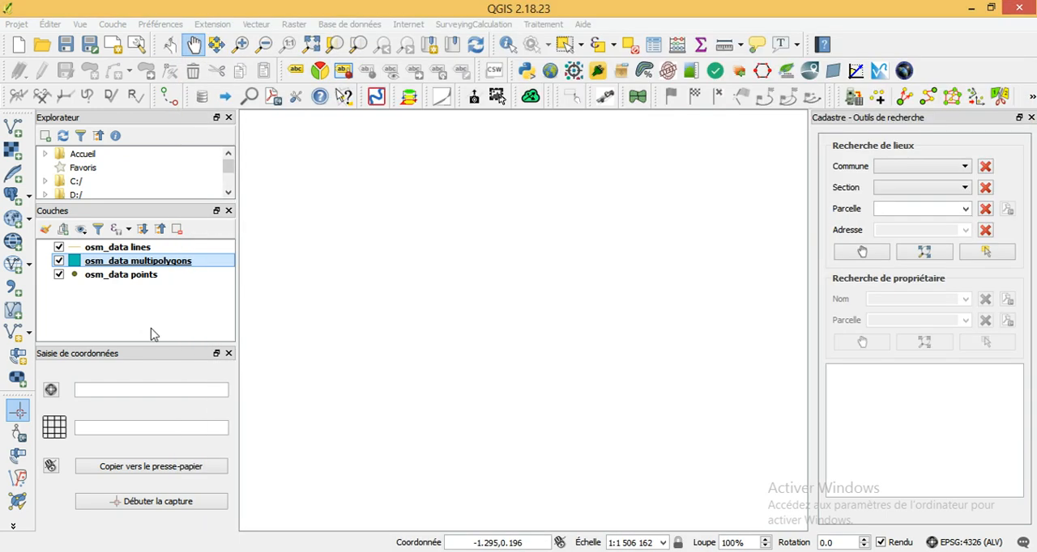
left_click(96, 261)
right_click(95, 266)
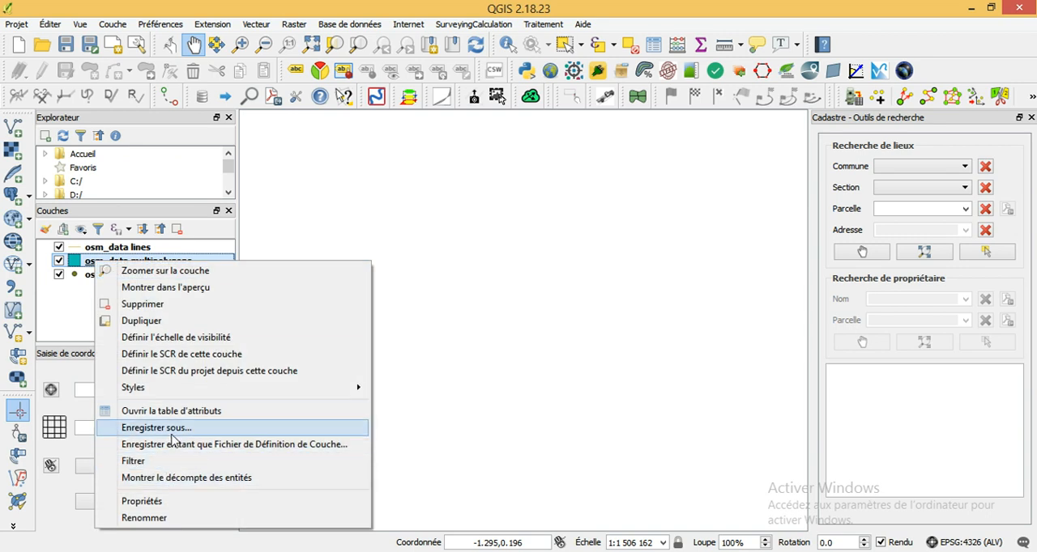
left_click(706, 212)
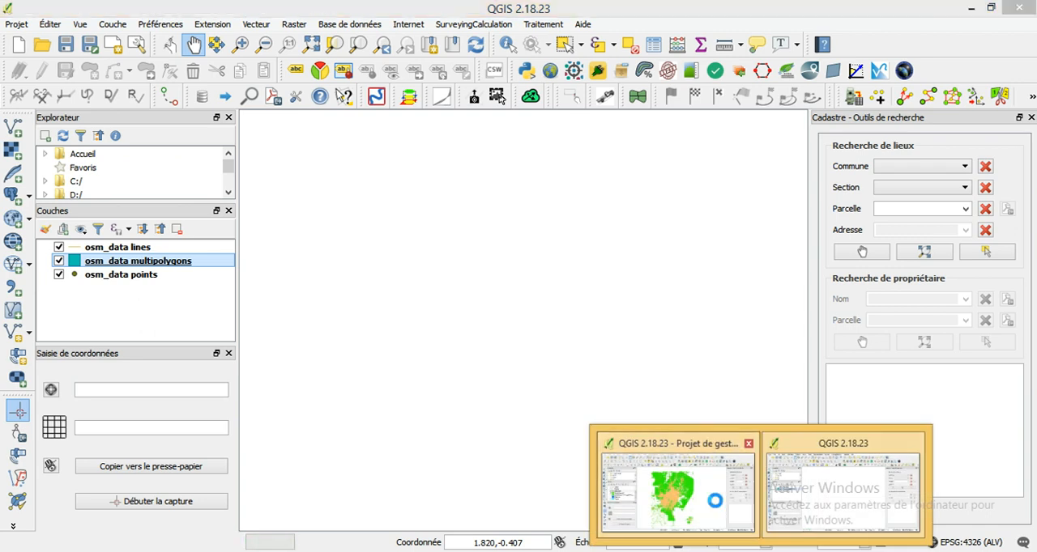
- Switch to the project "Projet de gestion du territoire", display the Plan eau layer and inspect the water bodies in the city centre up close
left_click(715, 506)
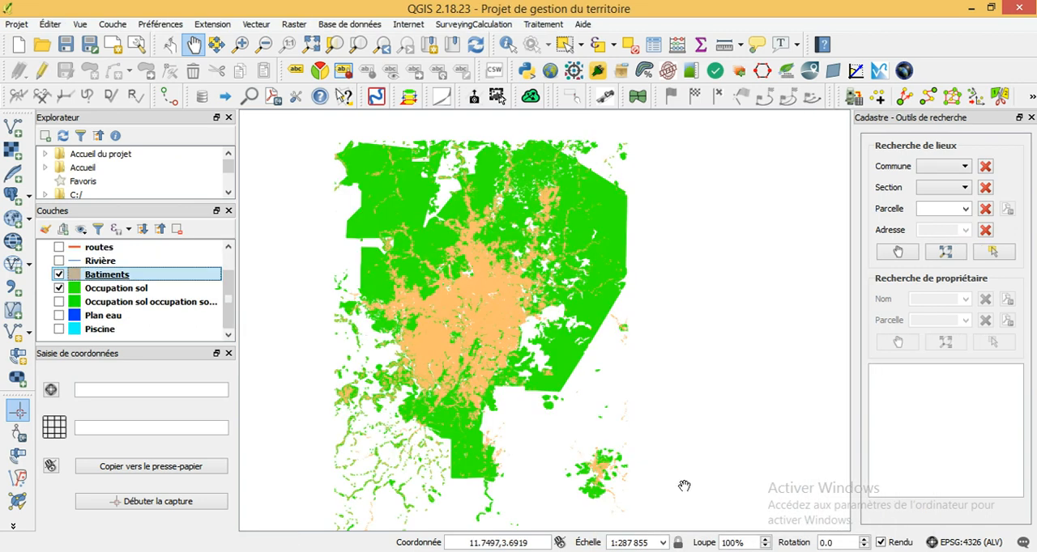
left_click(59, 316)
scroll(459, 307, "up", 1)
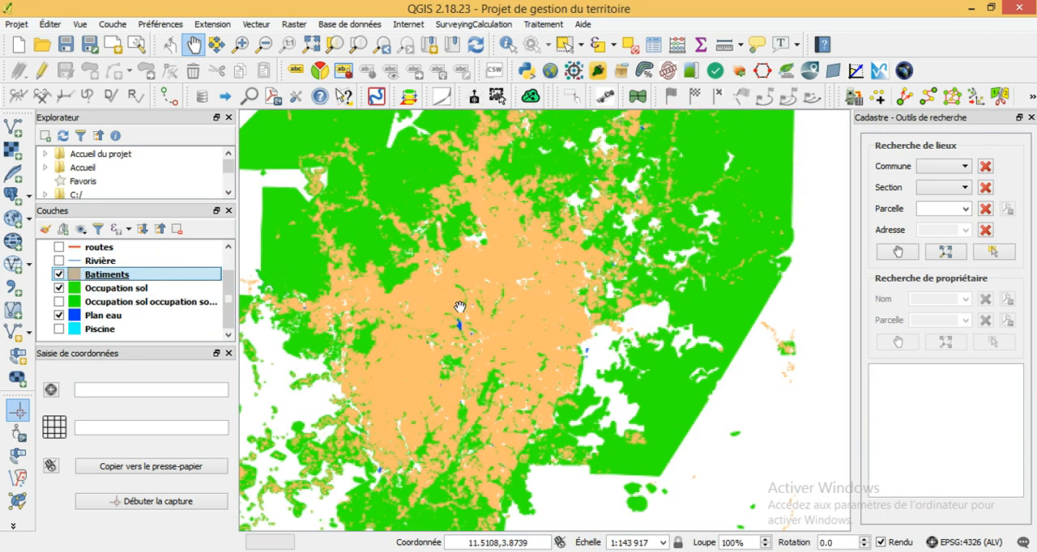
scroll(459, 306, "up", 3)
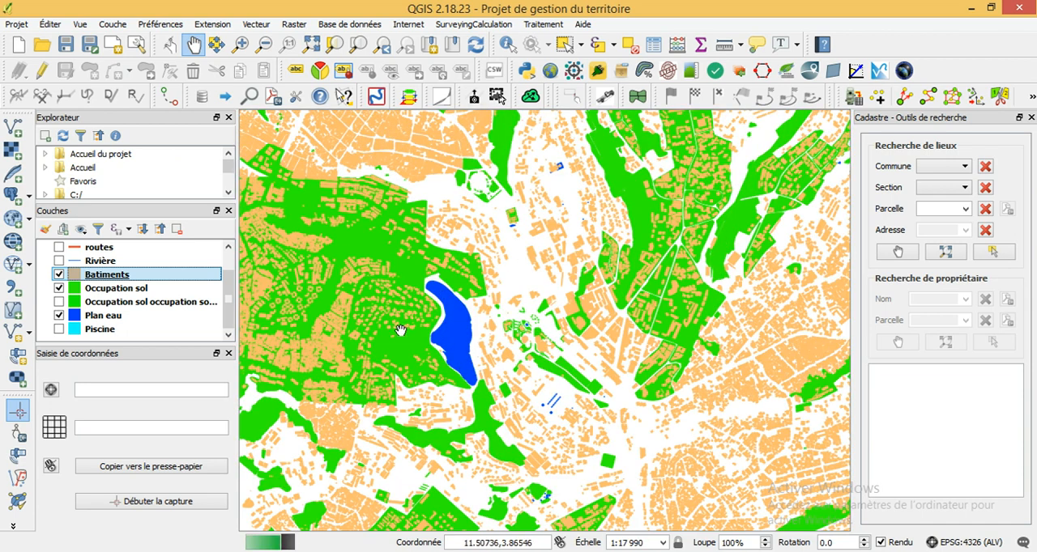
left_click_drag(401, 331, 534, 281)
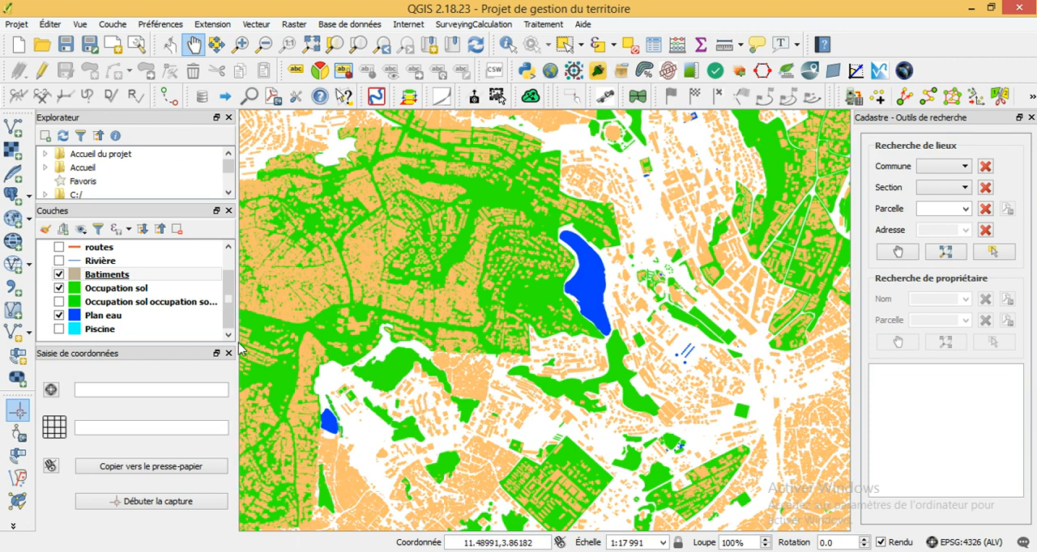
- Display the routes, Rivière, Piscine and Lieu layers and inspect the combined map of Yaoundé
left_click(58, 247)
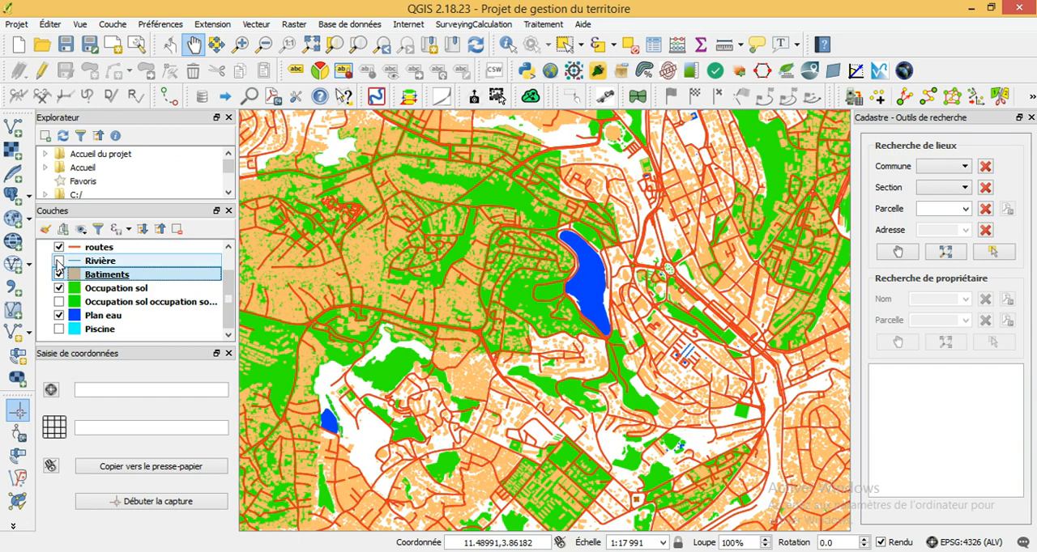
left_click(58, 261)
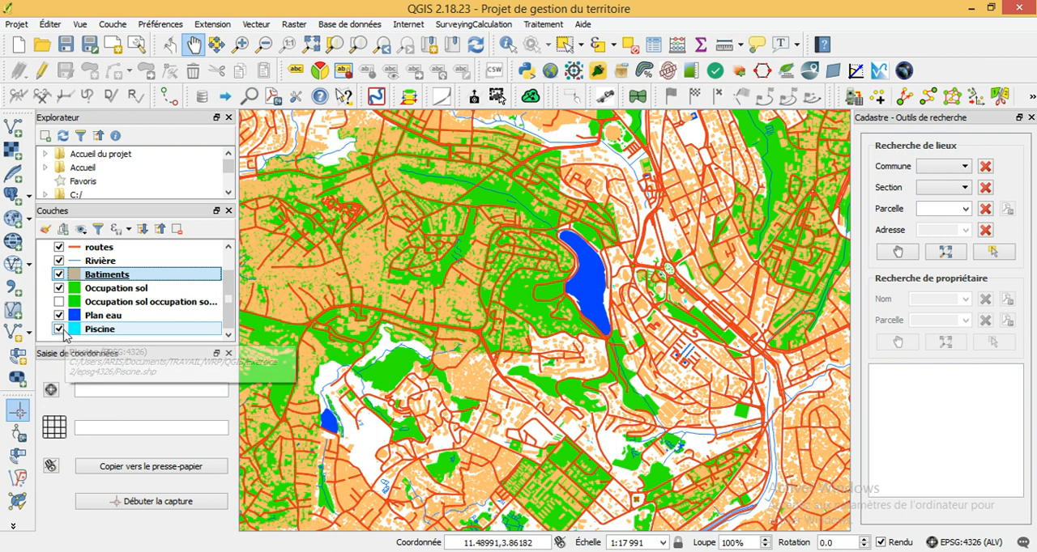
left_click_drag(231, 308, 234, 292)
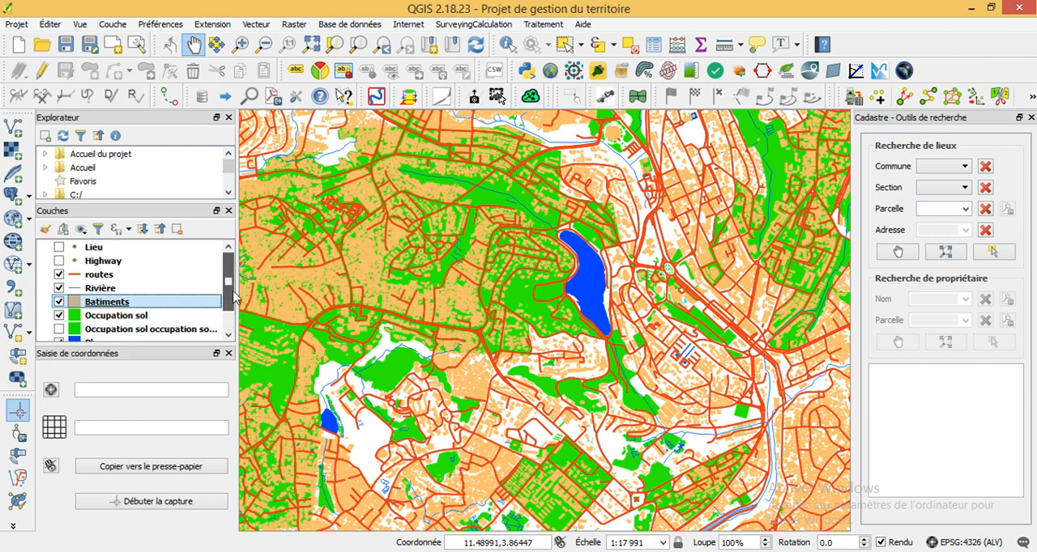
left_click(58, 248)
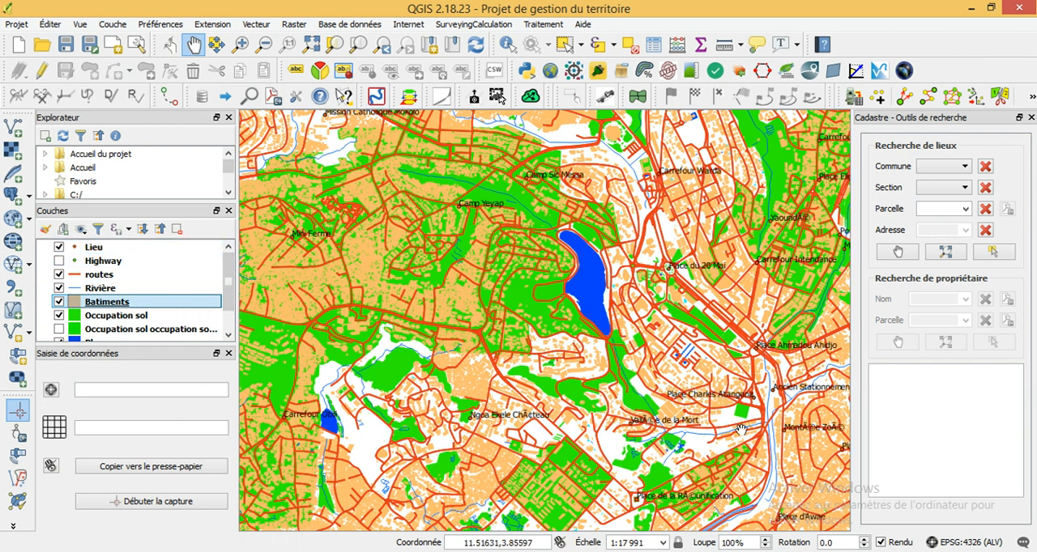
scroll(546, 375, "up", 3)
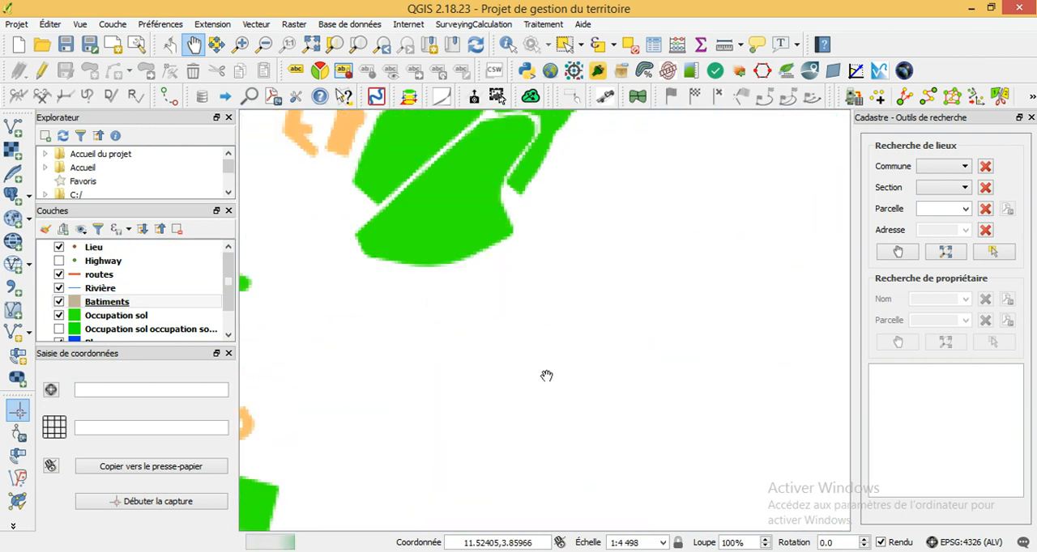
scroll(547, 375, "down", 5)
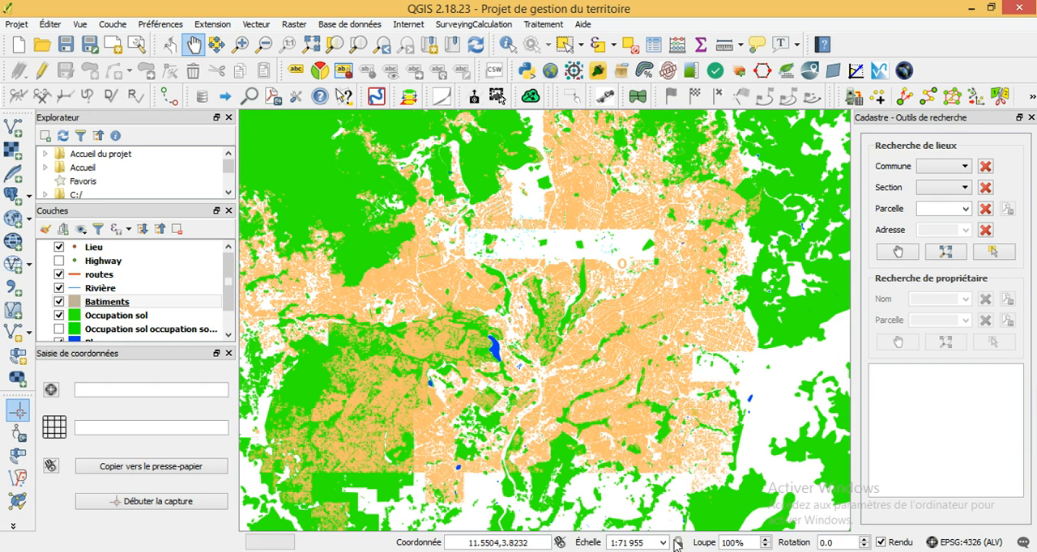
- Switch back to the QGIS window holding the osm_data lines, multipolygons and points layers
mouse_move(761, 551)
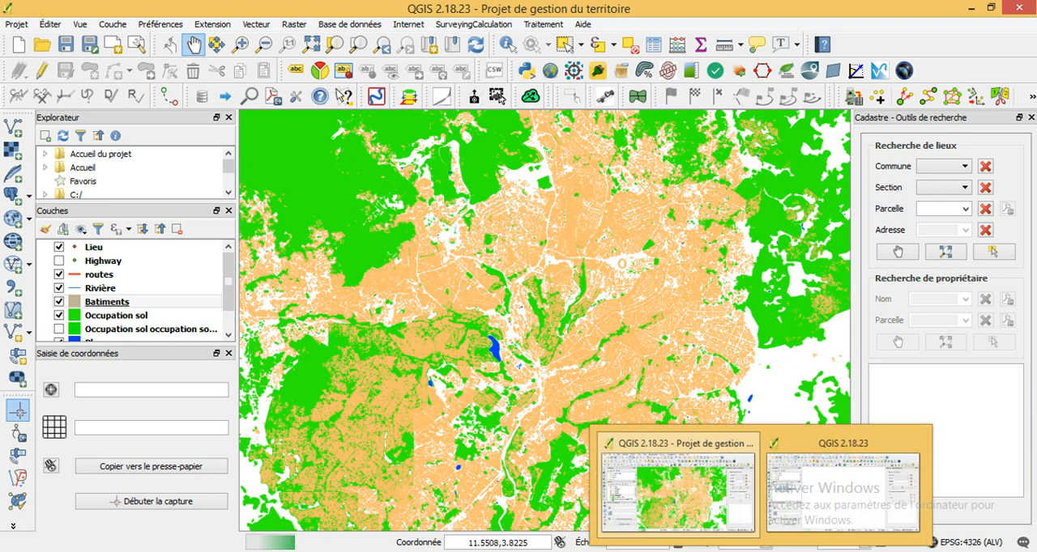
left_click(828, 507)
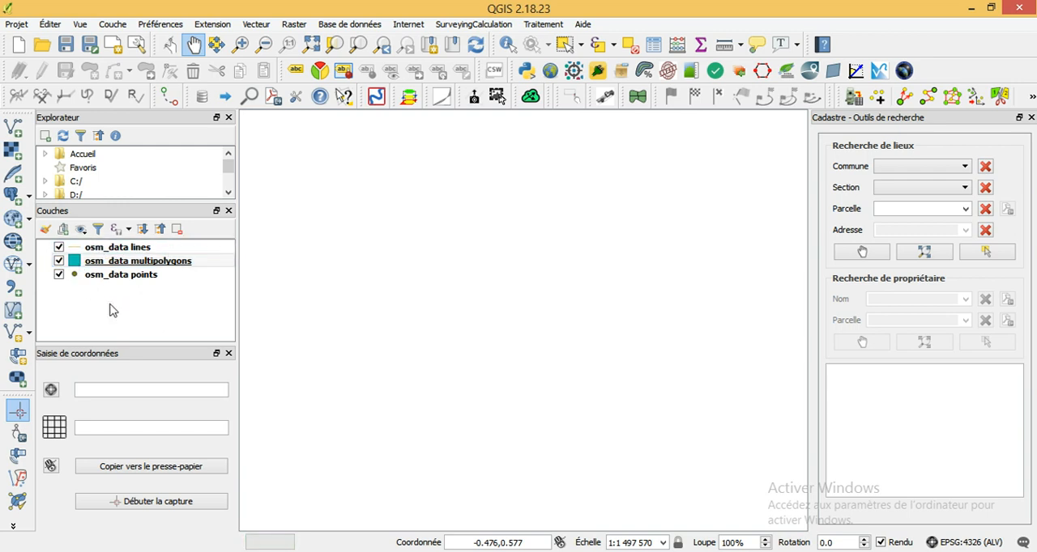
left_click(135, 262)
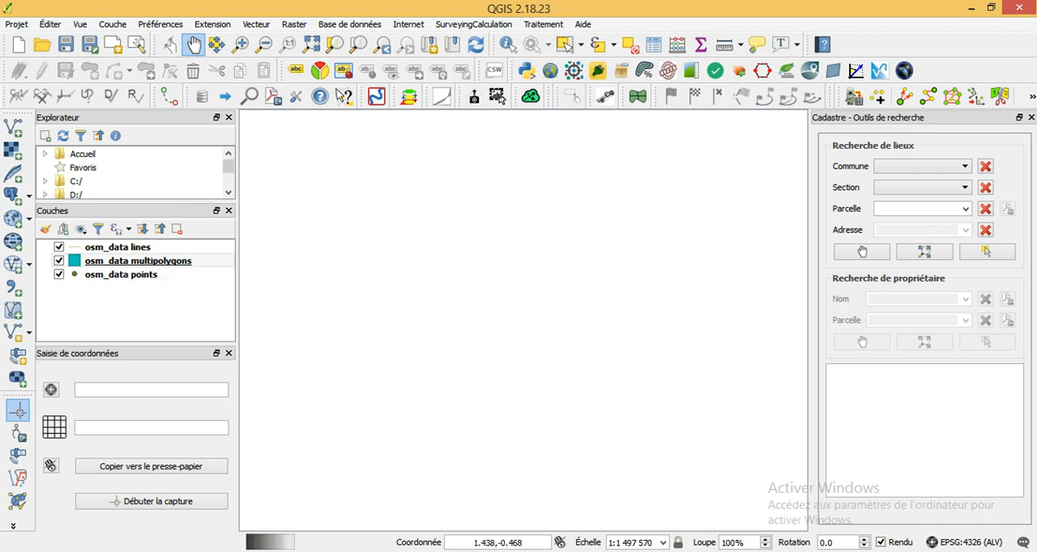
left_click(886, 551)
left_click(898, 492)
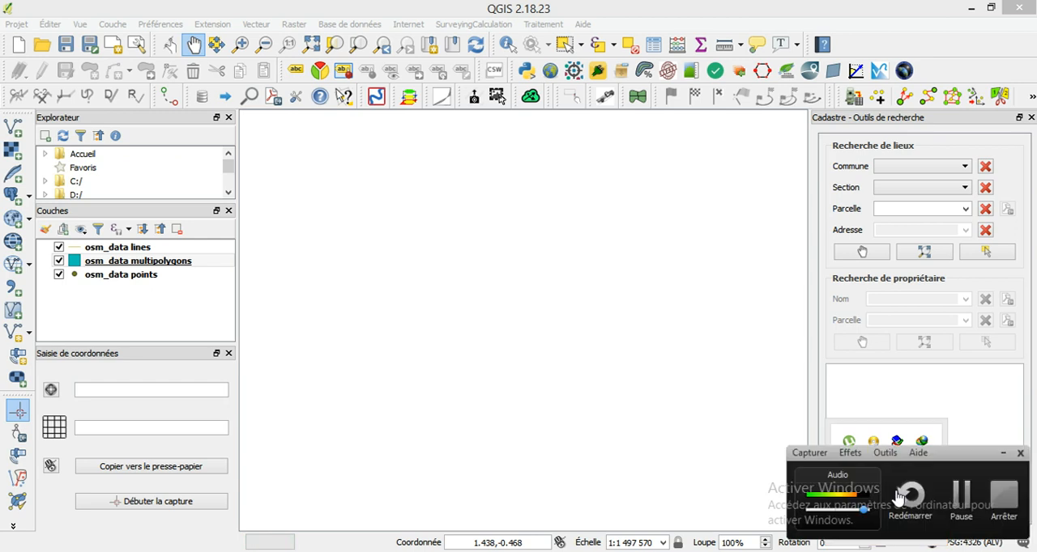